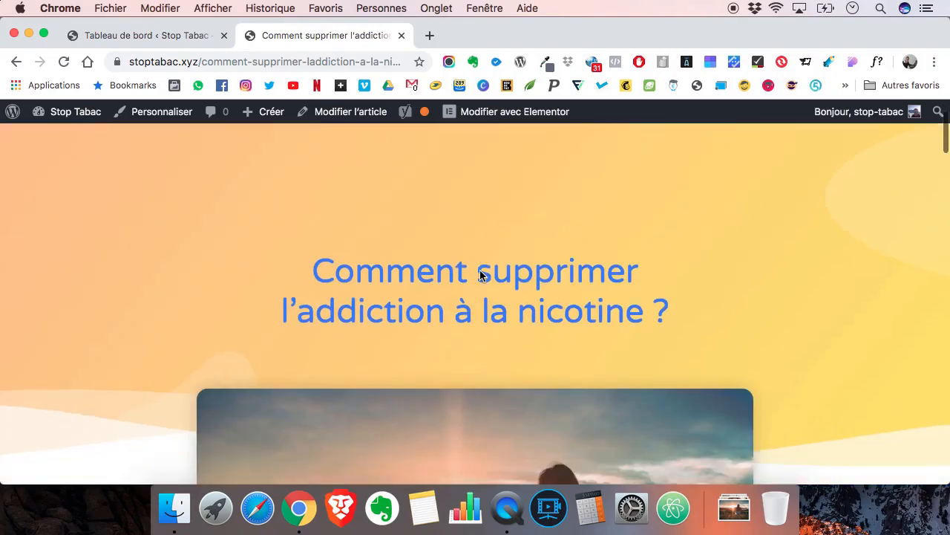
- Examine the nicotine addiction article's design and the default layout of the "Liste des articles" page
{"action": "scroll", "coordinate": [479, 275], "scroll_direction": "down", "scroll_amount": 20}
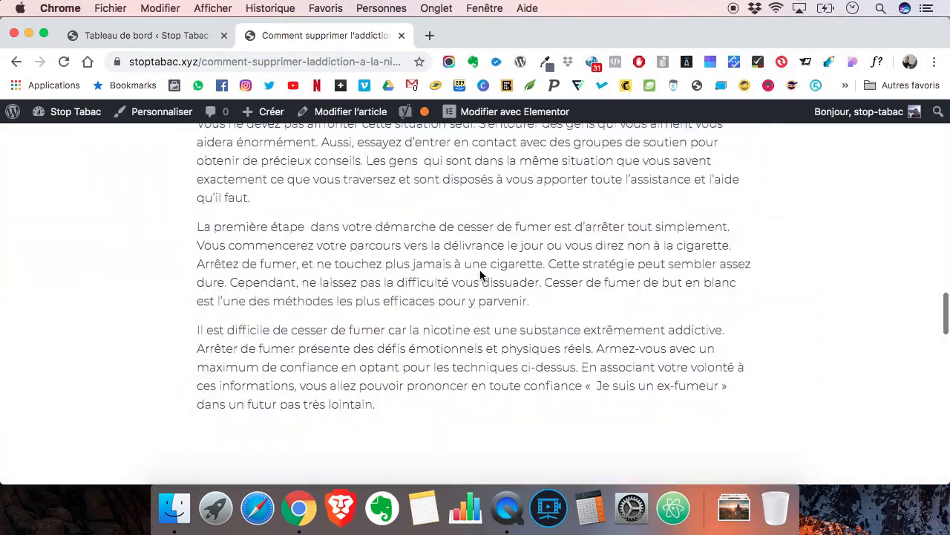
{"action": "scroll", "coordinate": [480, 275], "scroll_direction": "up", "scroll_amount": 20}
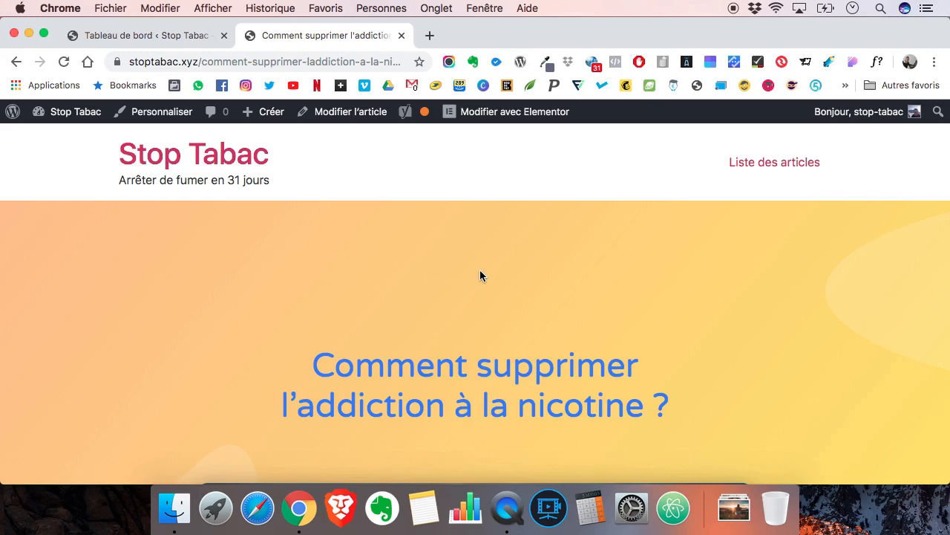
{"action": "scroll", "coordinate": [479, 275], "scroll_direction": "down", "scroll_amount": 3}
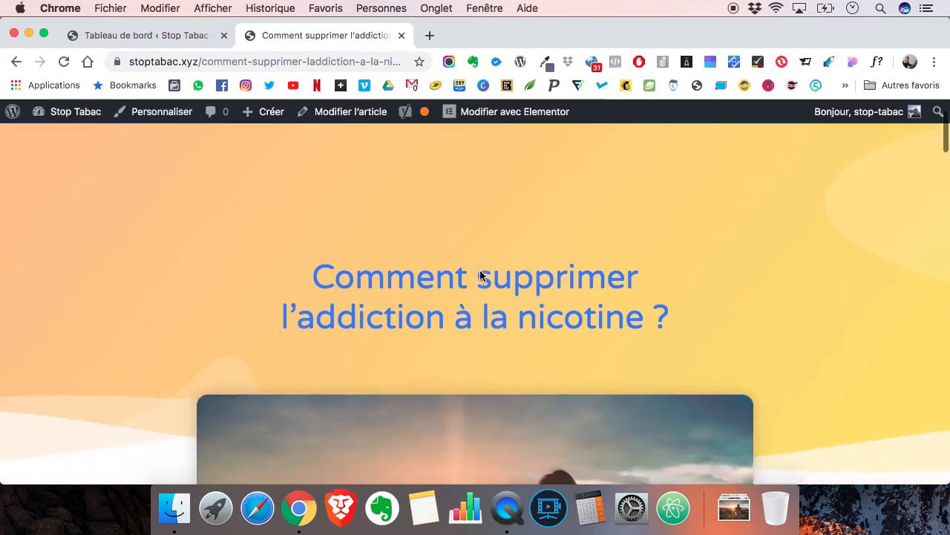
{"action": "scroll", "coordinate": [480, 271], "scroll_direction": "up", "scroll_amount": 3}
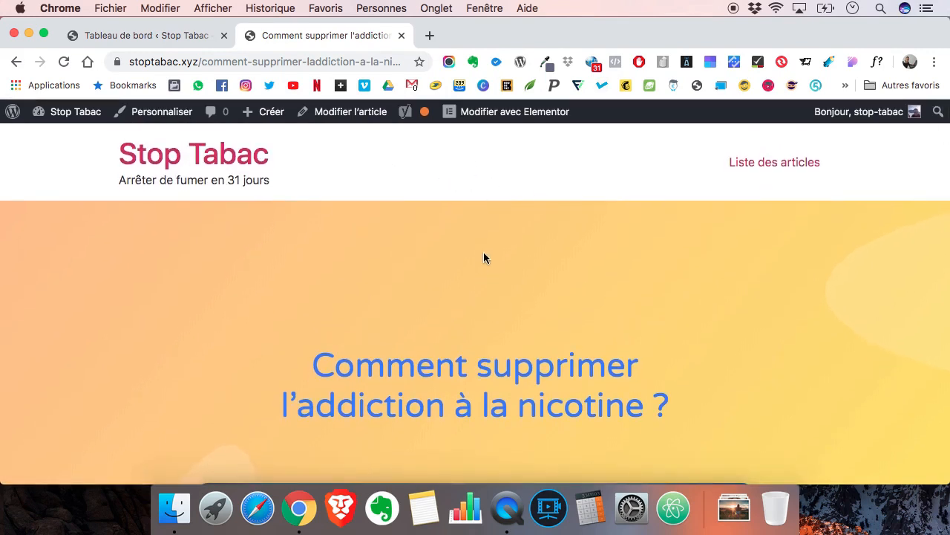
{"action": "left_click", "coordinate": [739, 163]}
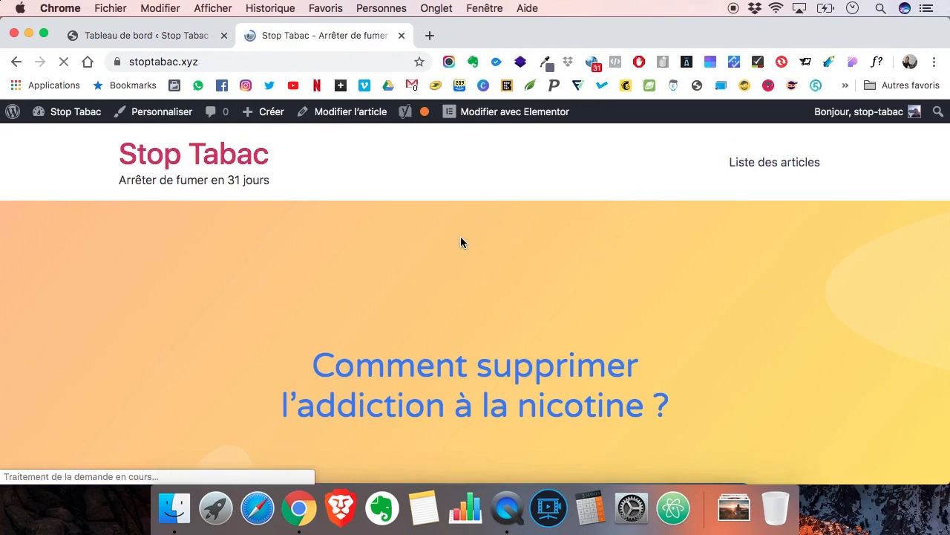
{"action": "scroll", "coordinate": [473, 247], "scroll_direction": "down", "scroll_amount": 10}
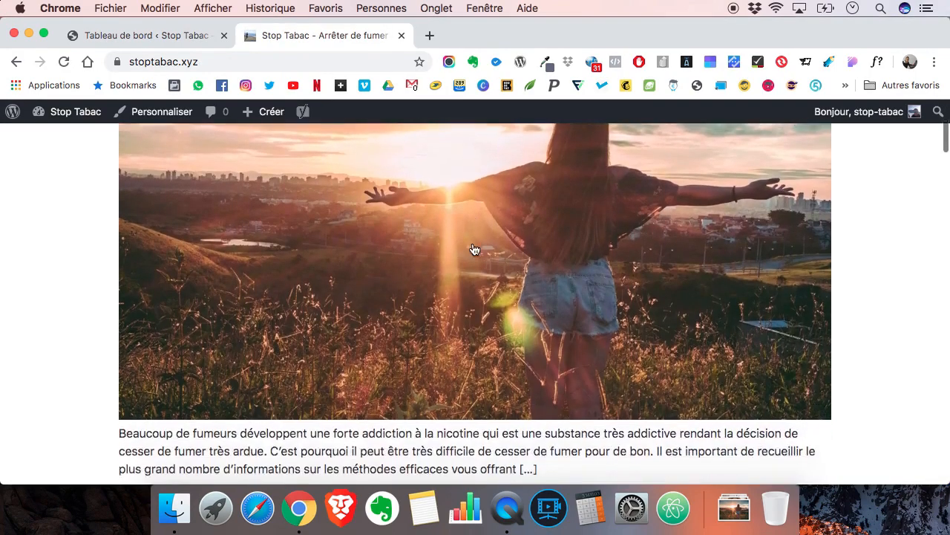
{"action": "scroll", "coordinate": [475, 249], "scroll_direction": "down", "scroll_amount": 15}
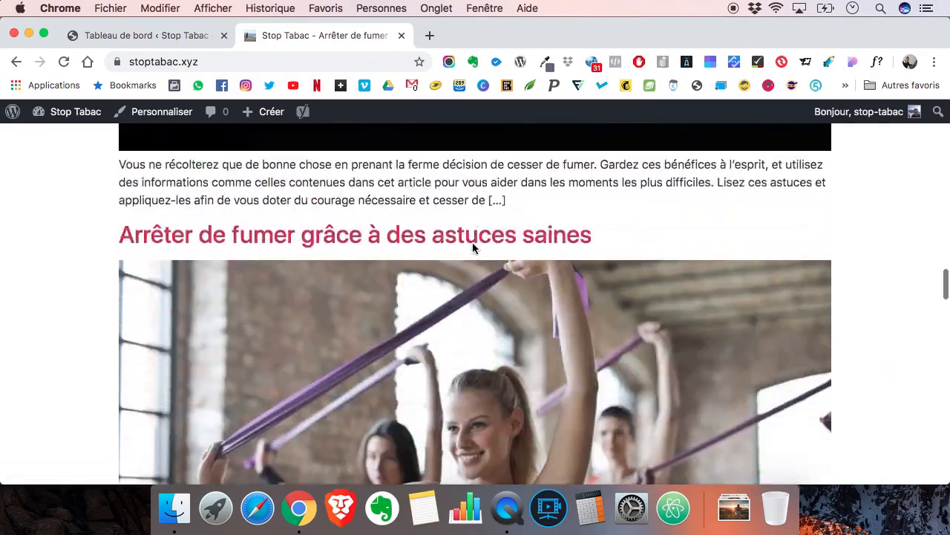
{"action": "scroll", "coordinate": [475, 249], "scroll_direction": "down", "scroll_amount": 15}
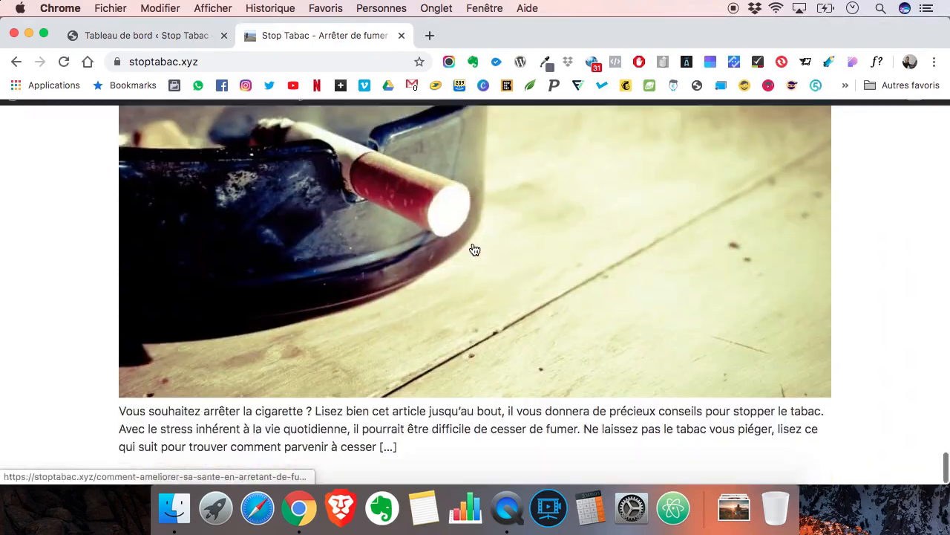
{"action": "scroll", "coordinate": [475, 249], "scroll_direction": "up", "scroll_amount": 20}
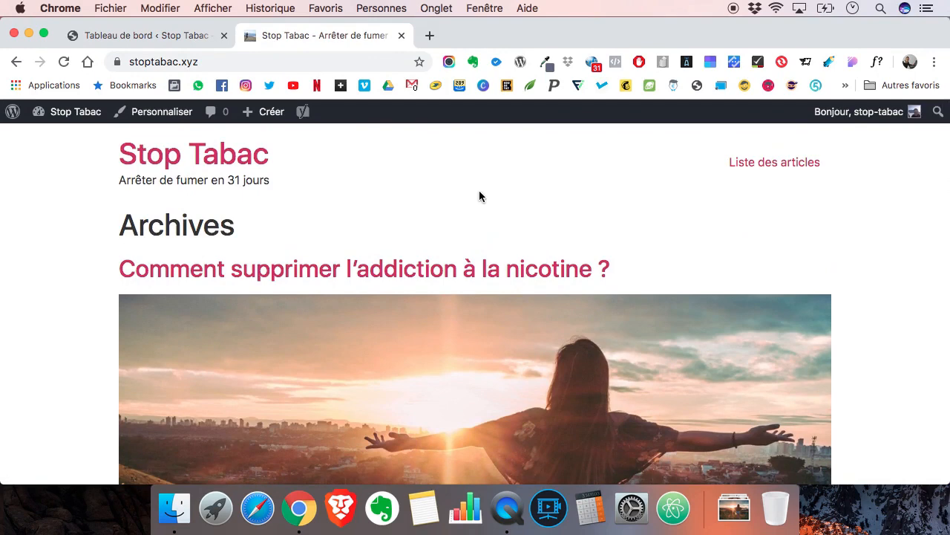
- From the site dashboard, create a new Elementor template of type Archive named "Design blog"
{"action": "left_click", "coordinate": [138, 35]}
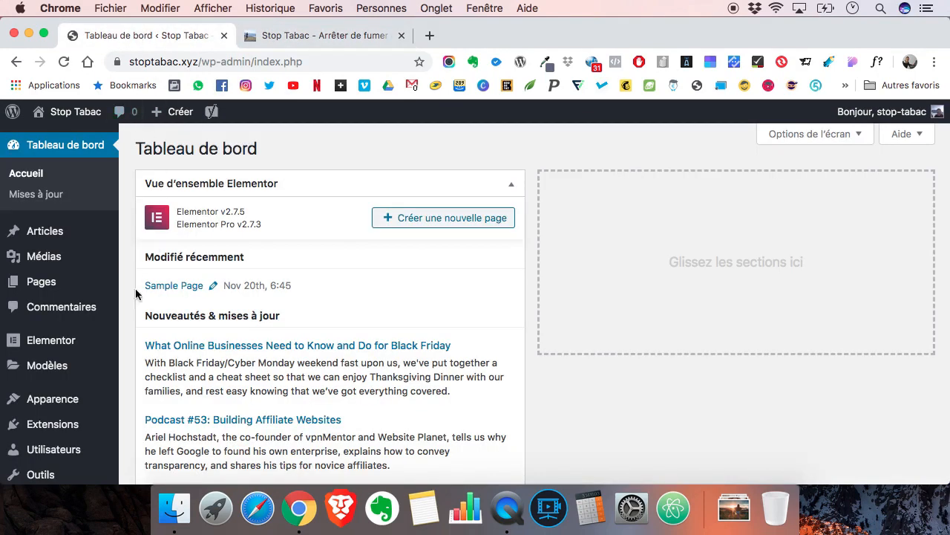
{"action": "left_click", "coordinate": [56, 370]}
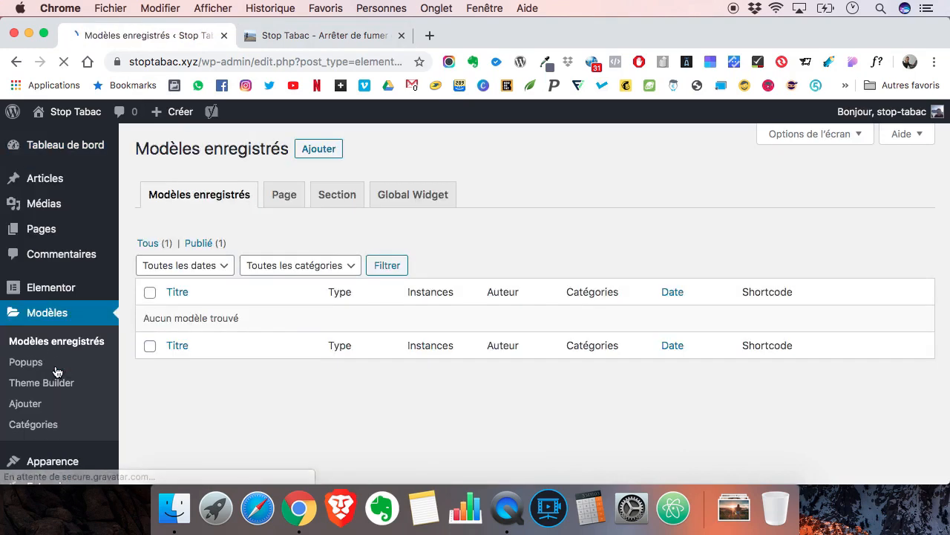
{"action": "left_click", "coordinate": [319, 150]}
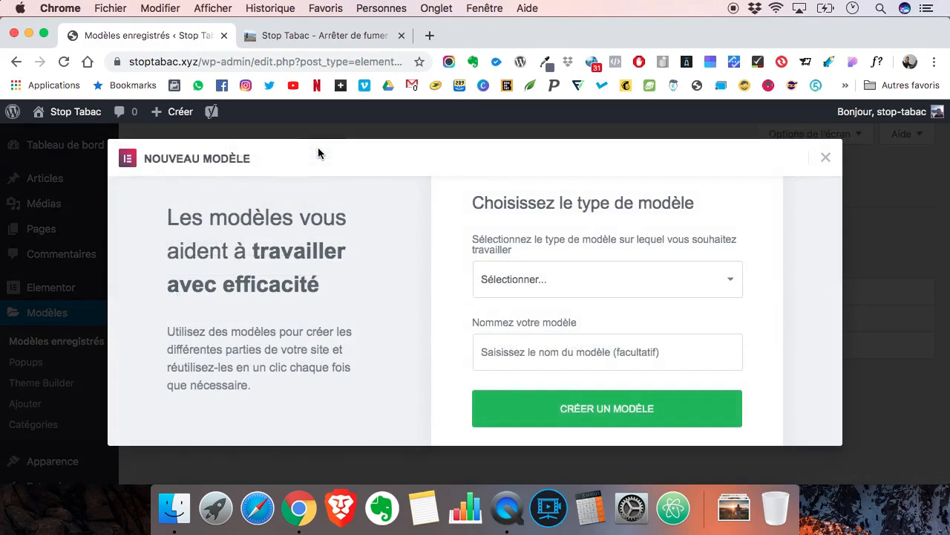
{"action": "left_click", "coordinate": [557, 282]}
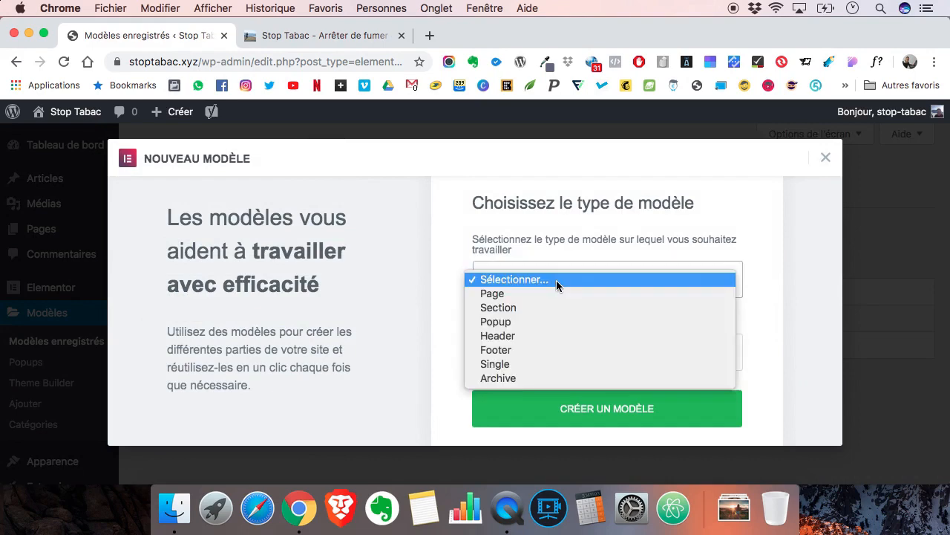
{"action": "left_click", "coordinate": [514, 379]}
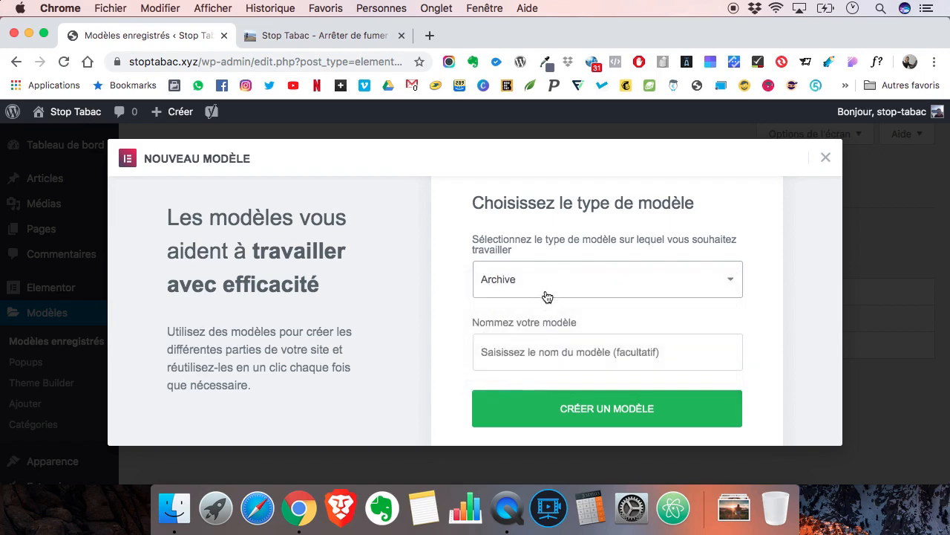
{"action": "left_click", "coordinate": [531, 352]}
{"action": "type", "text": "Design "}
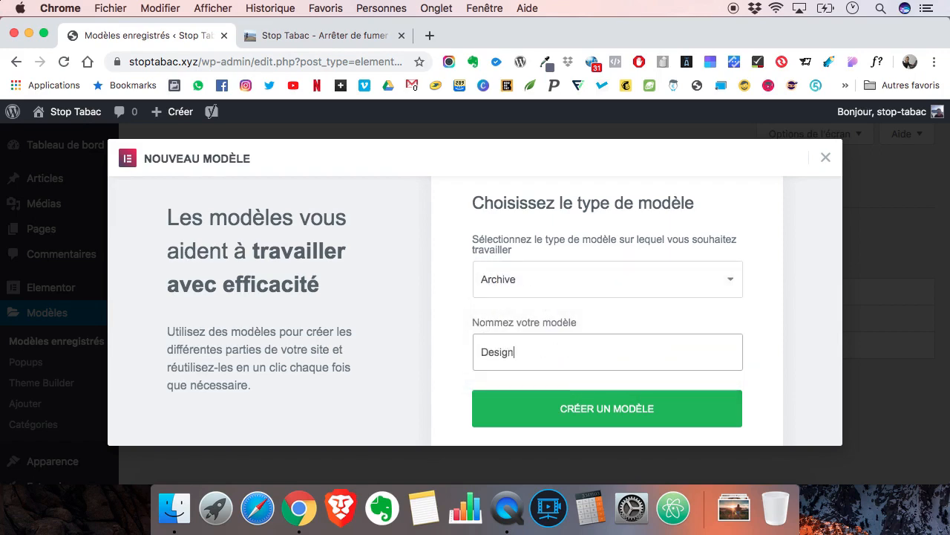
{"action": "type", "text": "blog"}
{"action": "left_click", "coordinate": [569, 410]}
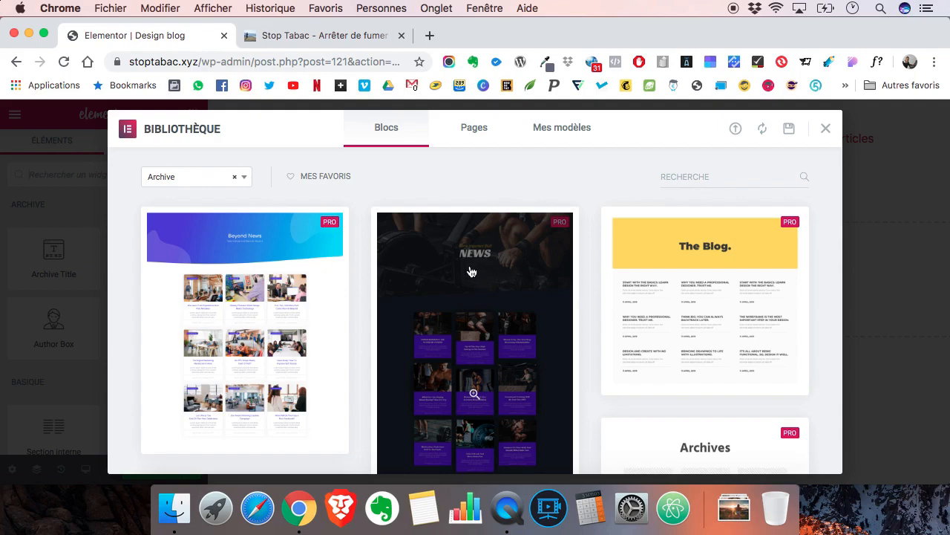
- Browse the Archive blocks in the library, preview the Beyond News design and insert it into the template
{"action": "scroll", "coordinate": [529, 302], "scroll_direction": "down", "scroll_amount": 10}
{"action": "scroll", "coordinate": [529, 302], "scroll_direction": "down", "scroll_amount": 10}
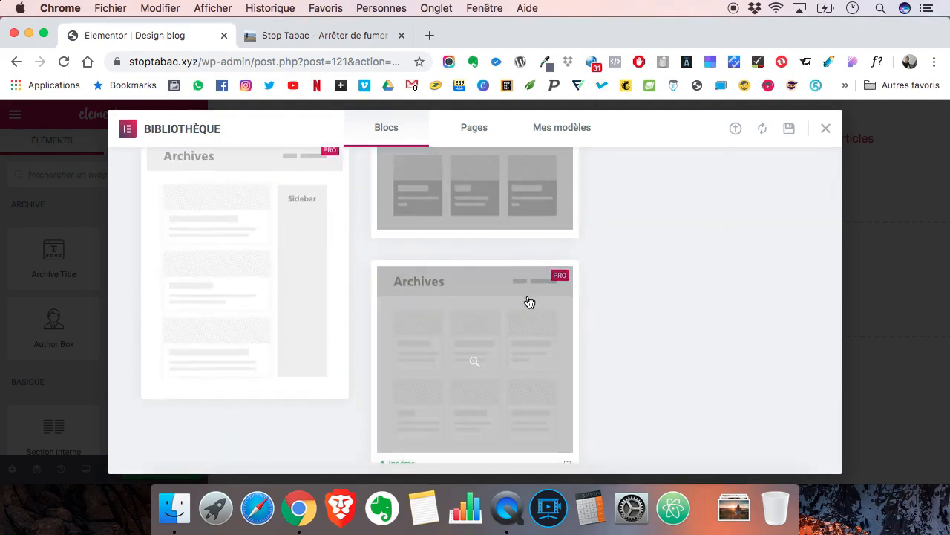
{"action": "scroll", "coordinate": [529, 301], "scroll_direction": "up", "scroll_amount": 5}
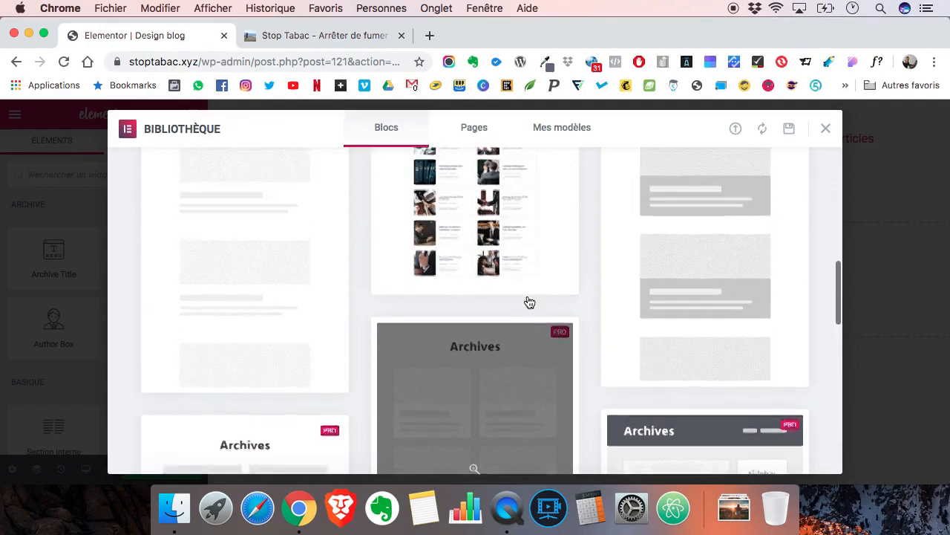
{"action": "scroll", "coordinate": [529, 301], "scroll_direction": "up", "scroll_amount": 5}
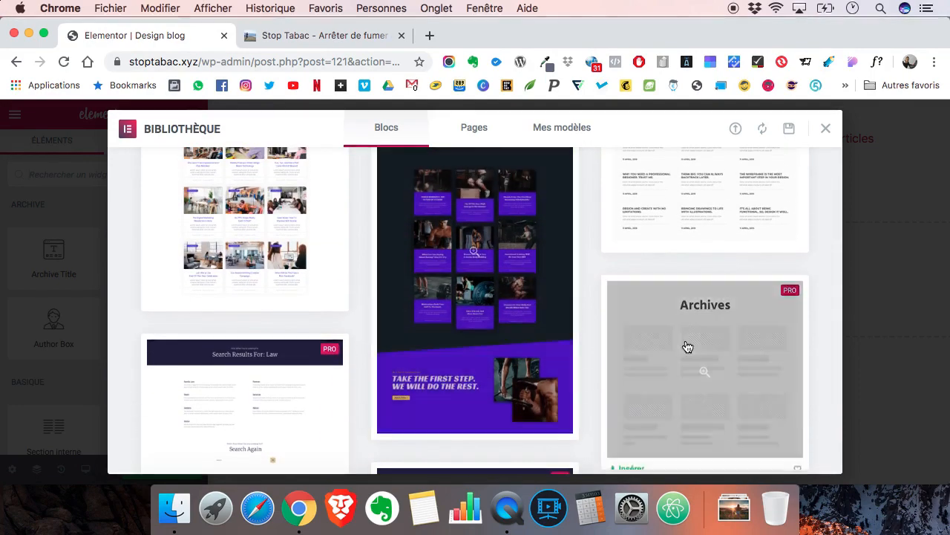
{"action": "scroll", "coordinate": [477, 277], "scroll_direction": "up", "scroll_amount": 3}
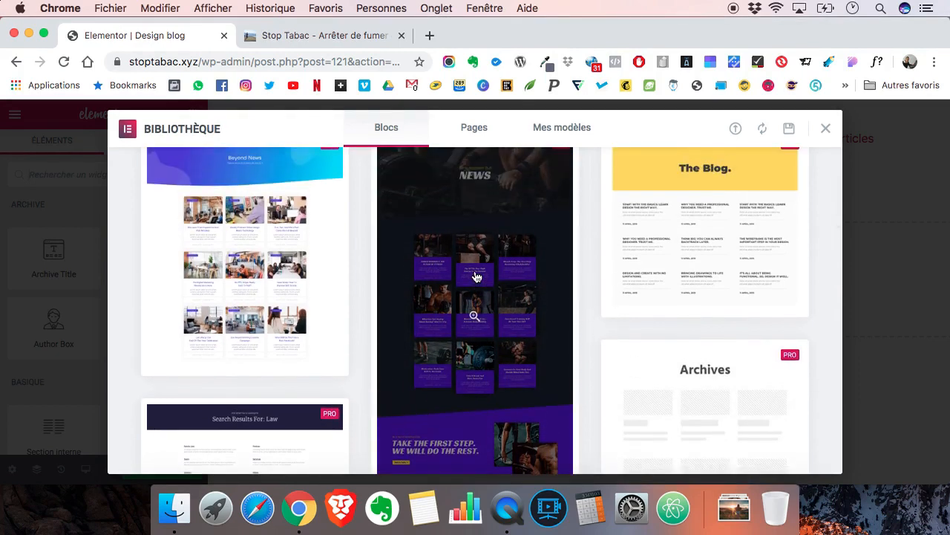
{"action": "scroll", "coordinate": [477, 276], "scroll_direction": "up", "scroll_amount": 3}
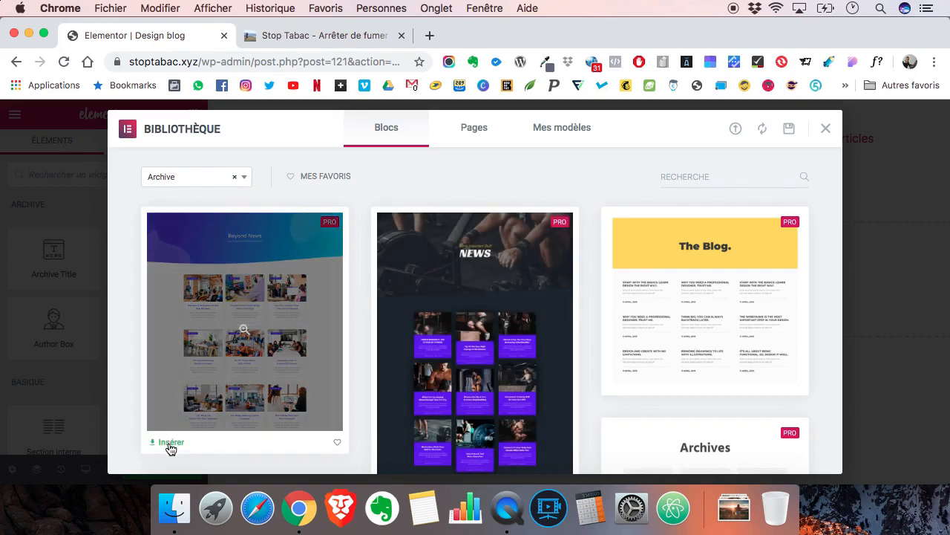
{"action": "left_click", "coordinate": [248, 306]}
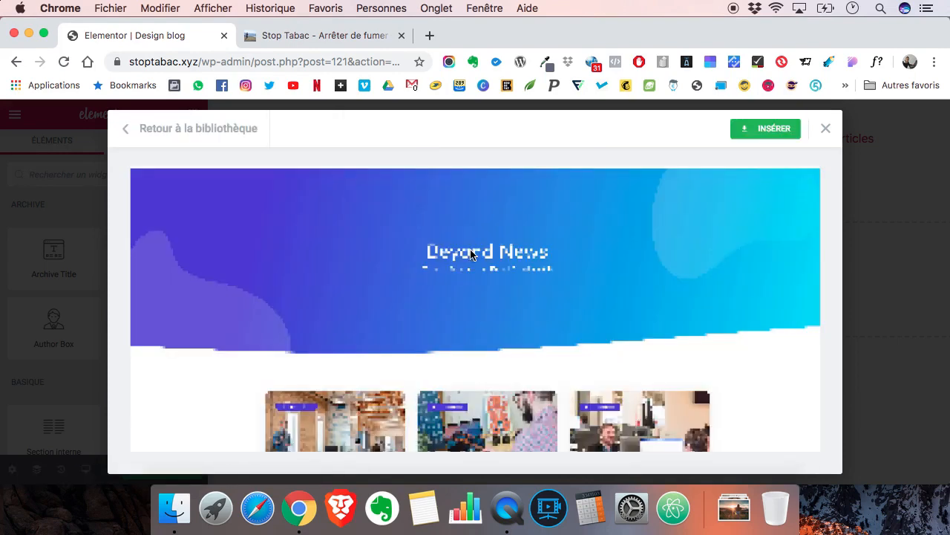
{"action": "scroll", "coordinate": [477, 254], "scroll_direction": "down", "scroll_amount": 10}
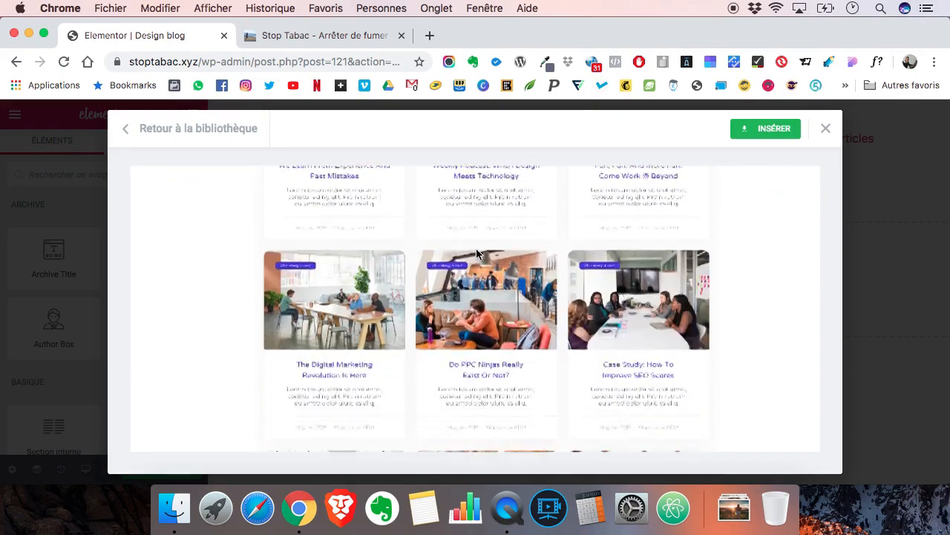
{"action": "scroll", "coordinate": [476, 254], "scroll_direction": "up", "scroll_amount": 10}
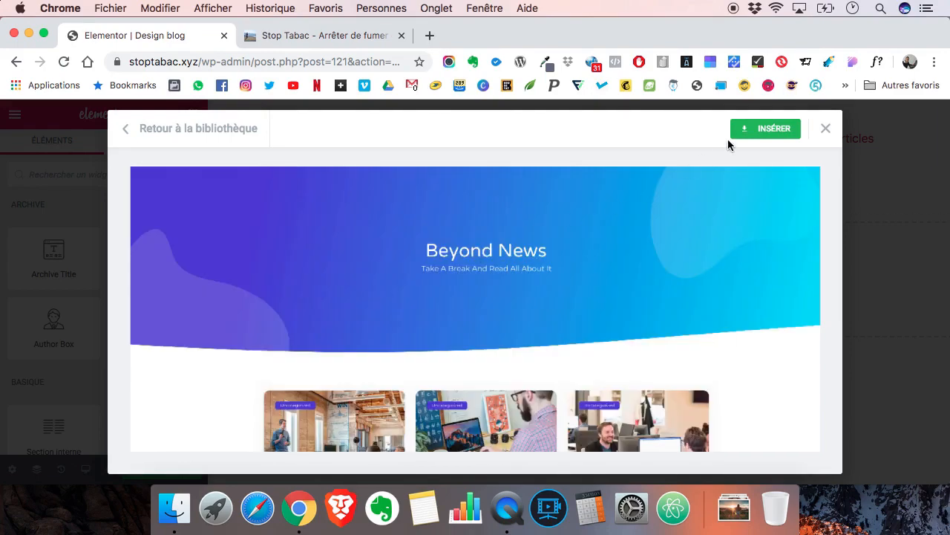
{"action": "left_click", "coordinate": [768, 133]}
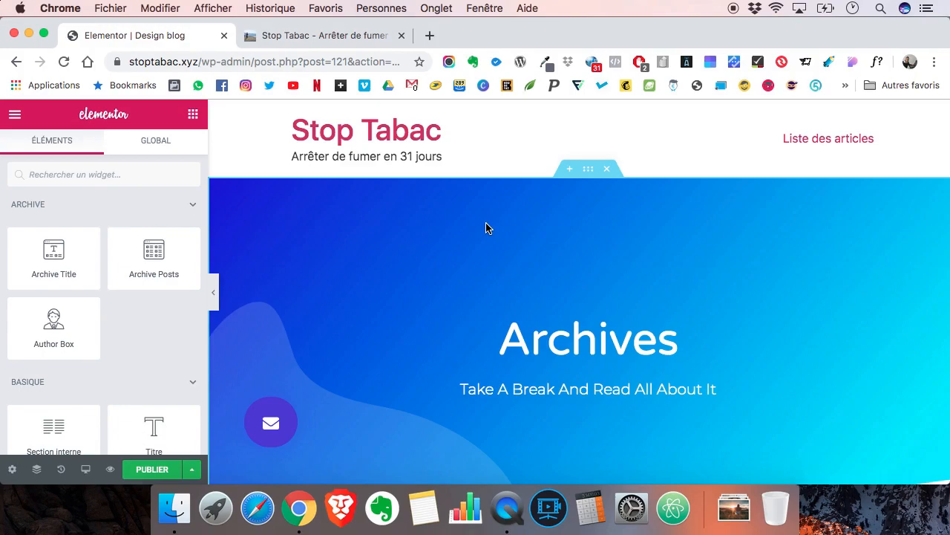
- Review the inserted archive layout and delete the floating envelope button over the header section
{"action": "scroll", "coordinate": [485, 228], "scroll_direction": "down", "scroll_amount": 10}
{"action": "scroll", "coordinate": [486, 225], "scroll_direction": "down", "scroll_amount": 15}
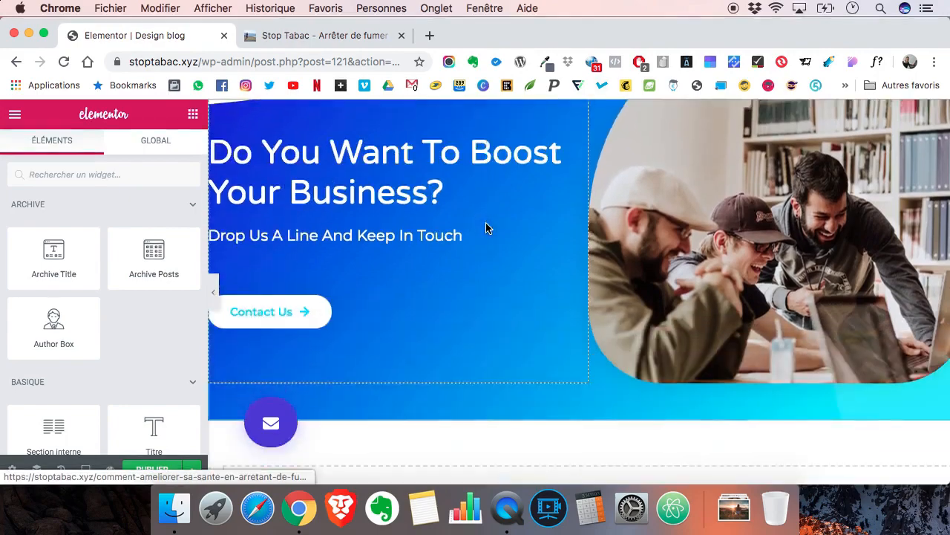
{"action": "scroll", "coordinate": [486, 227], "scroll_direction": "down", "scroll_amount": 5}
{"action": "scroll", "coordinate": [485, 227], "scroll_direction": "up", "scroll_amount": 20}
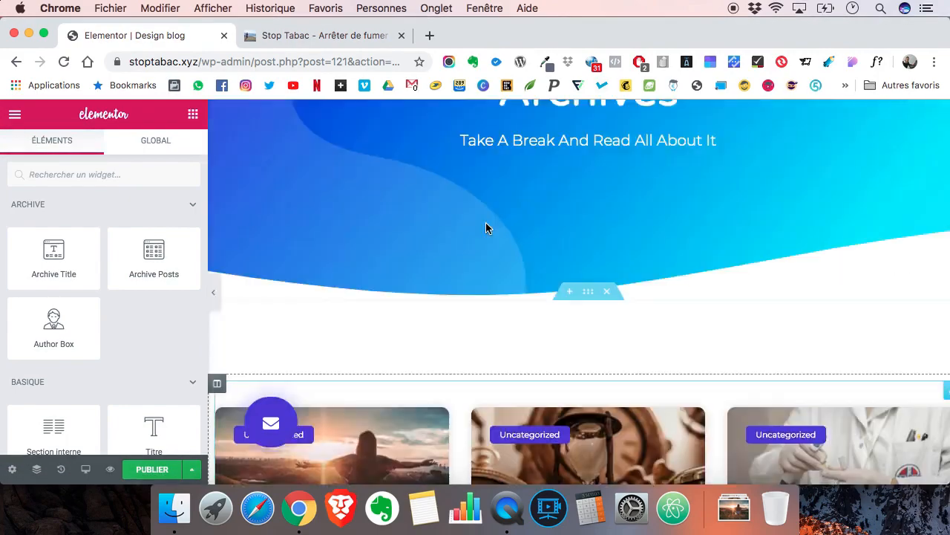
{"action": "scroll", "coordinate": [486, 228], "scroll_direction": "up", "scroll_amount": 4}
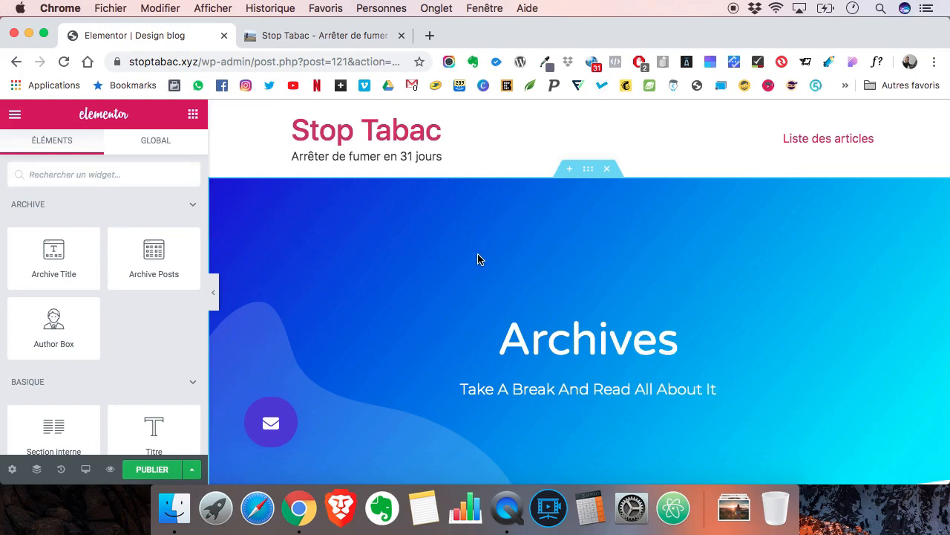
{"action": "right_click", "coordinate": [270, 418]}
{"action": "left_click", "coordinate": [316, 468]}
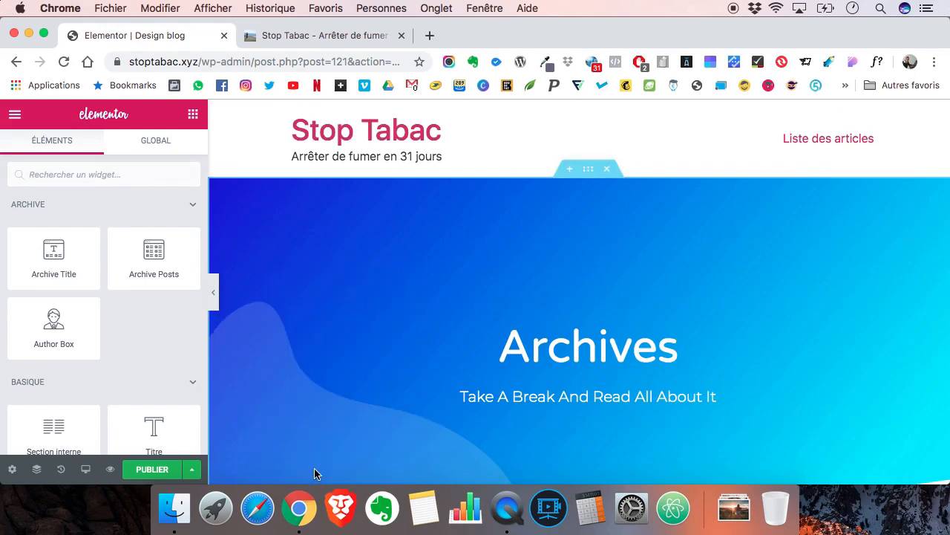
- Delete the subtitle "Take A Break And Read All About It" below the Archives heading
{"action": "scroll", "coordinate": [450, 312], "scroll_direction": "down", "scroll_amount": 3}
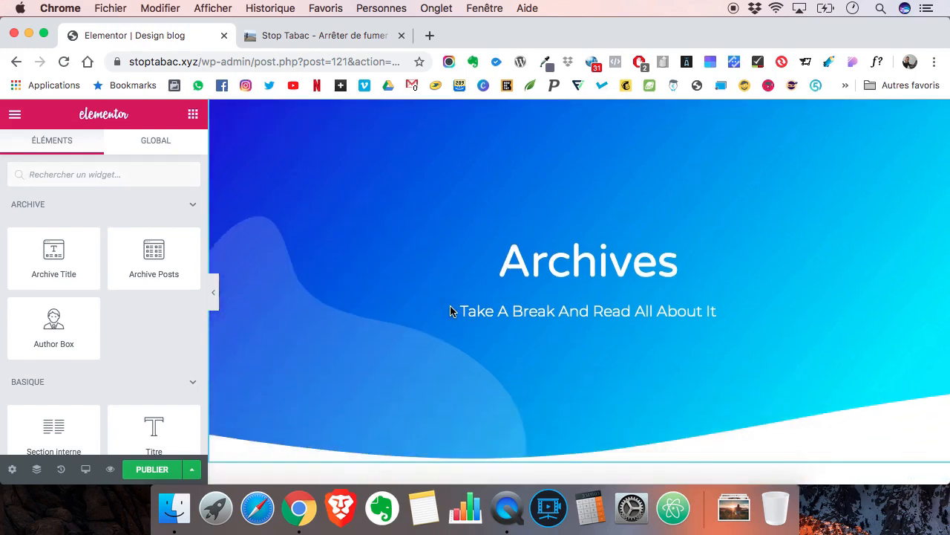
{"action": "right_click", "coordinate": [493, 311]}
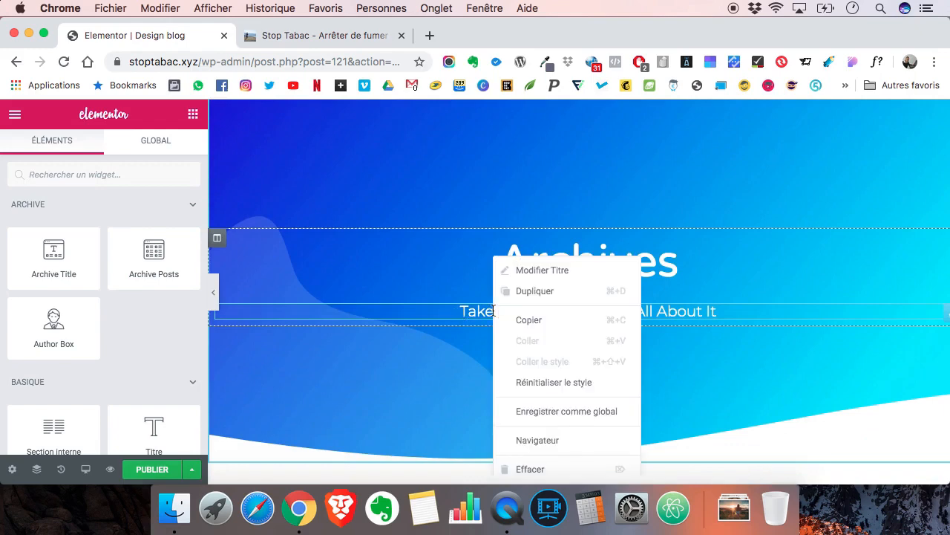
{"action": "left_click", "coordinate": [534, 467]}
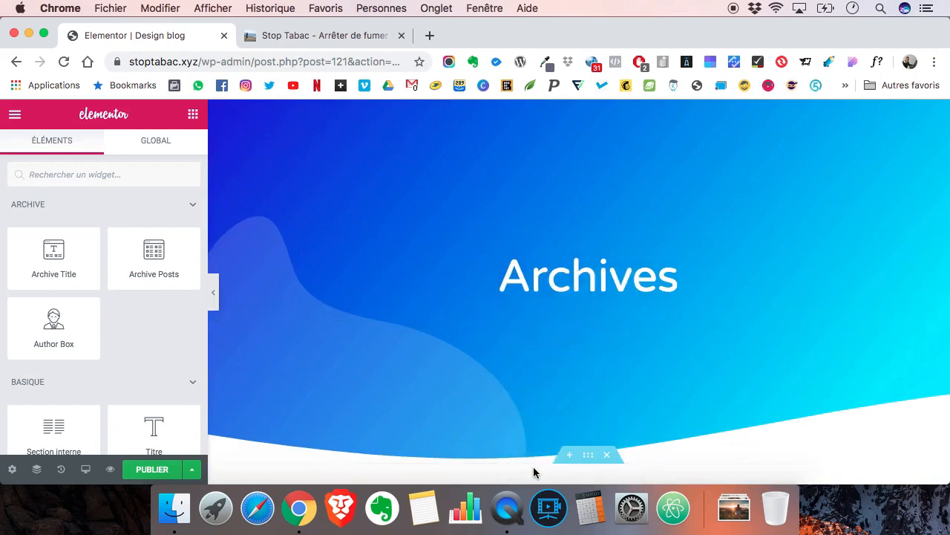
- Check the content settings of the Archives heading and return to the list of available widgets
{"action": "left_click", "coordinate": [530, 269]}
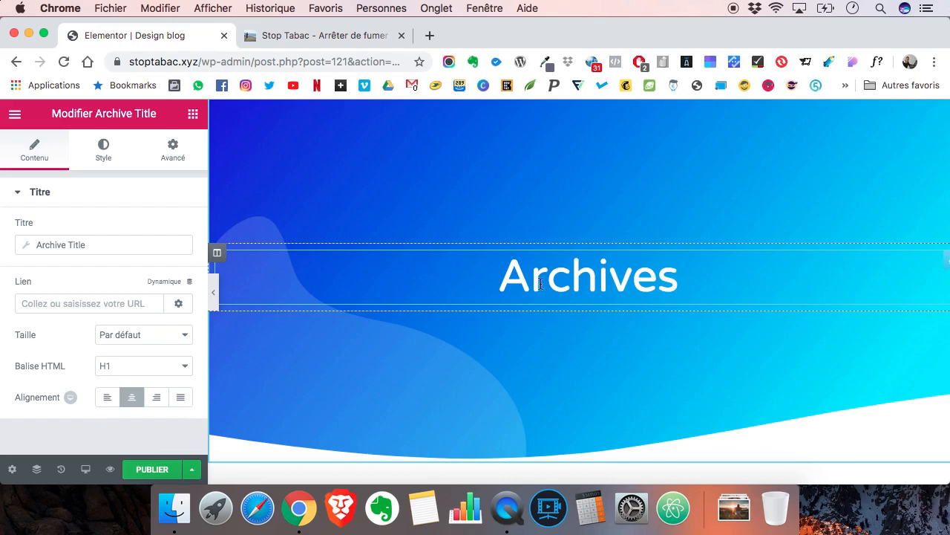
{"action": "left_click", "coordinate": [14, 115]}
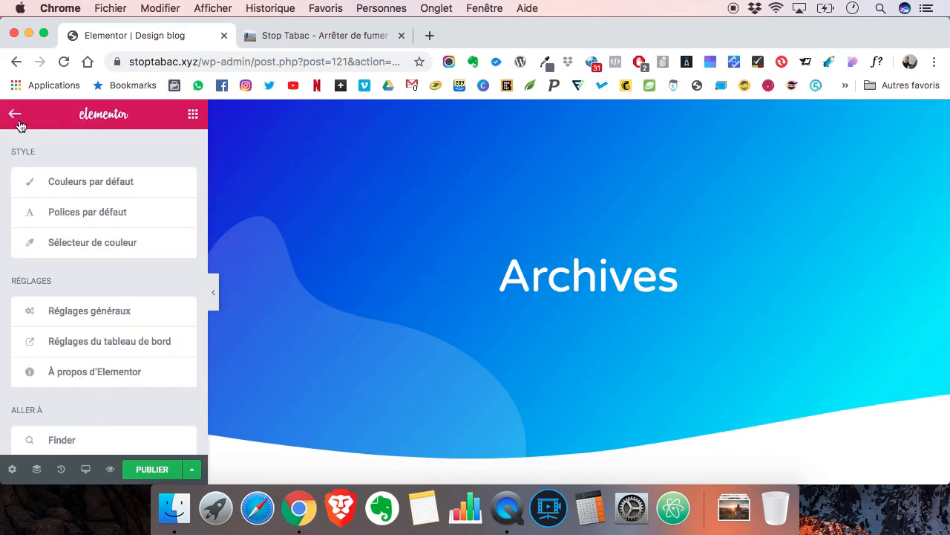
{"action": "left_click", "coordinate": [193, 117]}
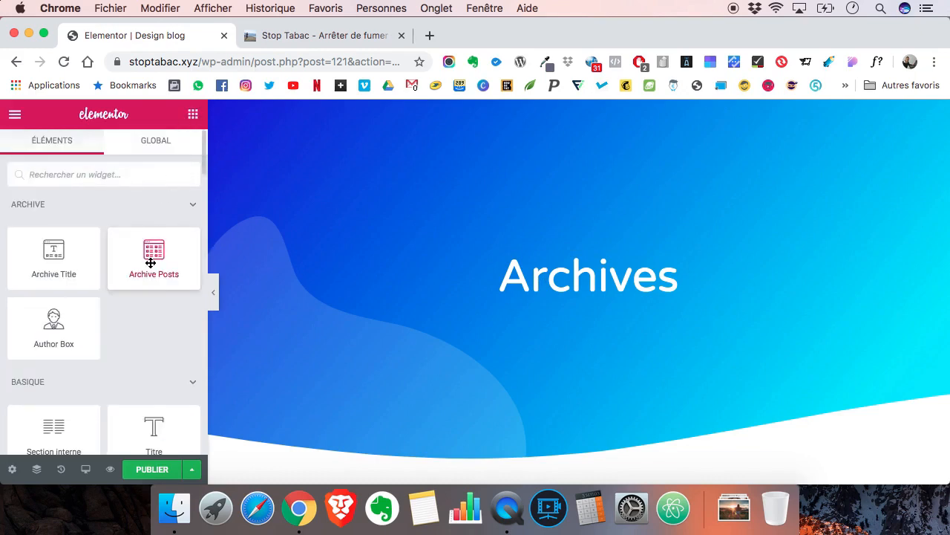
- Add a Titre widget above the Archives heading in the blue header section and select it for editing
{"action": "scroll", "coordinate": [150, 265], "scroll_direction": "down", "scroll_amount": 4}
{"action": "left_click_drag", "start_coordinate": [150, 289], "coordinate": [541, 261]}
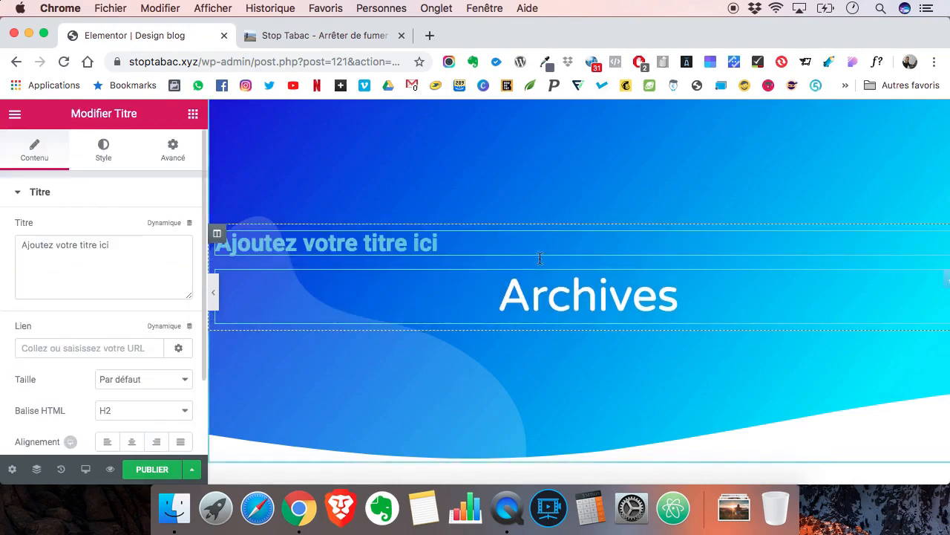
{"action": "left_click", "coordinate": [193, 114]}
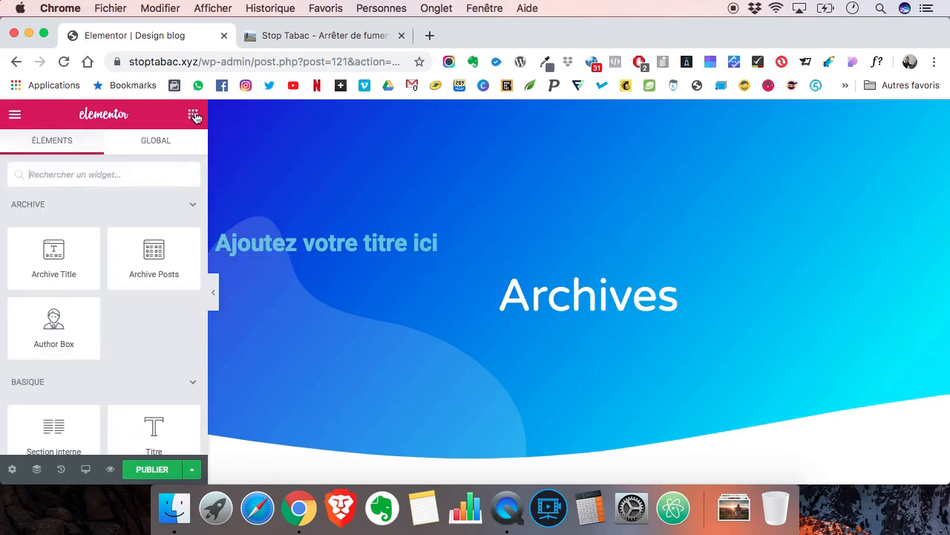
{"action": "scroll", "coordinate": [148, 260], "scroll_direction": "down", "scroll_amount": 5}
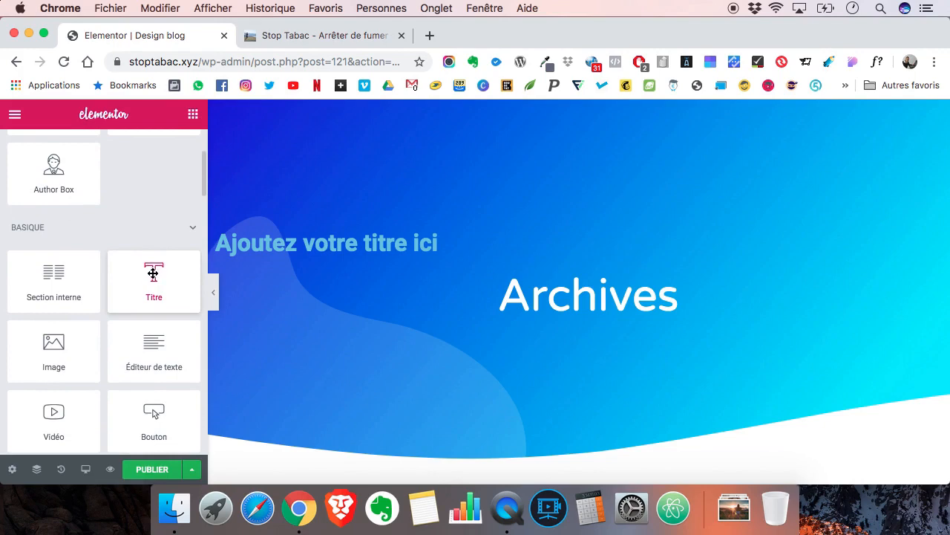
{"action": "mouse_move", "coordinate": [152, 273]}
{"action": "left_mouse_down"}
{"action": "mouse_move", "coordinate": [452, 276]}
{"action": "mouse_move", "coordinate": [154, 269]}
{"action": "left_mouse_up"}
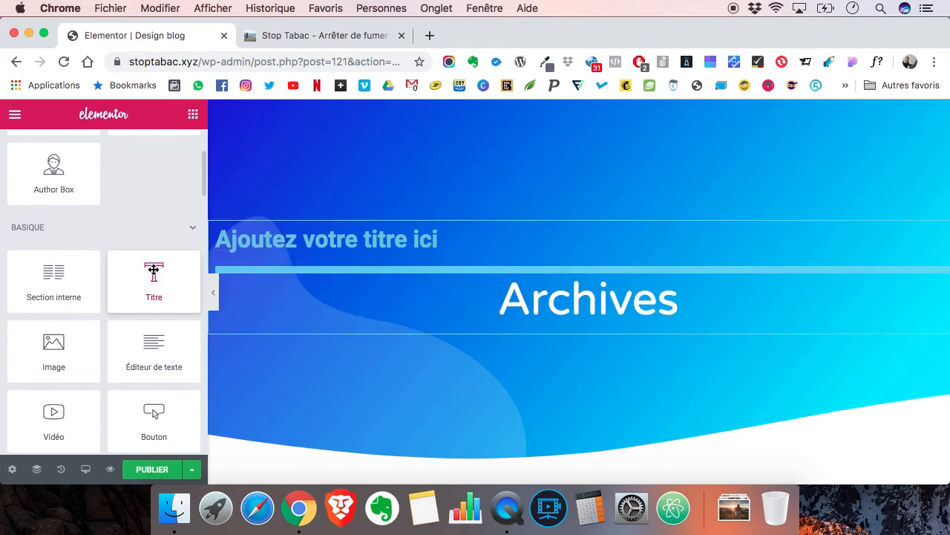
{"action": "left_click", "coordinate": [448, 243]}
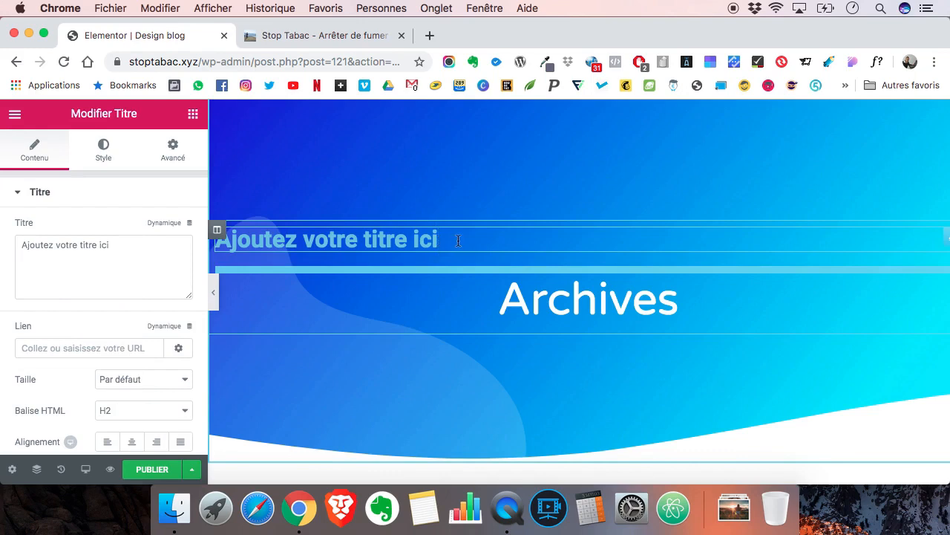
- Replace the placeholder text of the new heading with "Nos conseils pour arrêter de fumer"
{"action": "triple_click", "coordinate": [404, 239]}
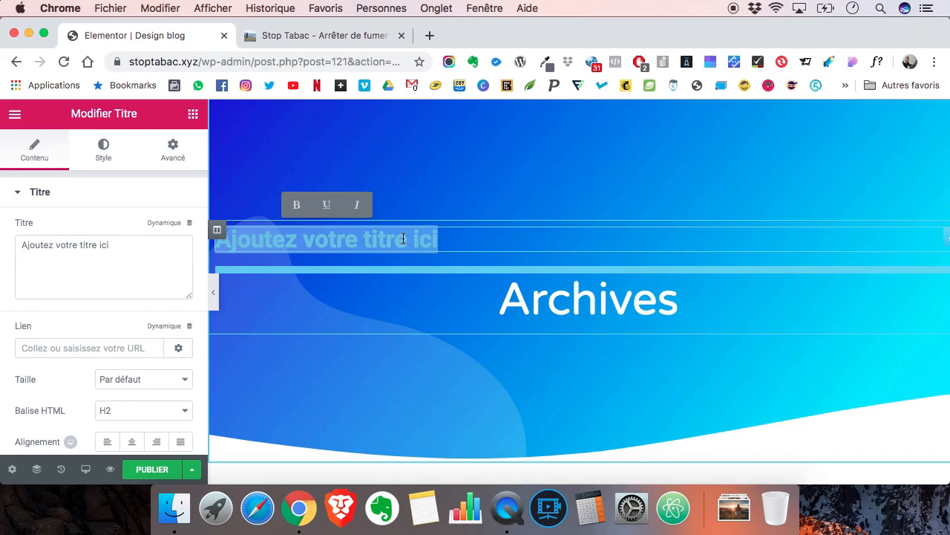
{"action": "type", "text": "Nostre"}
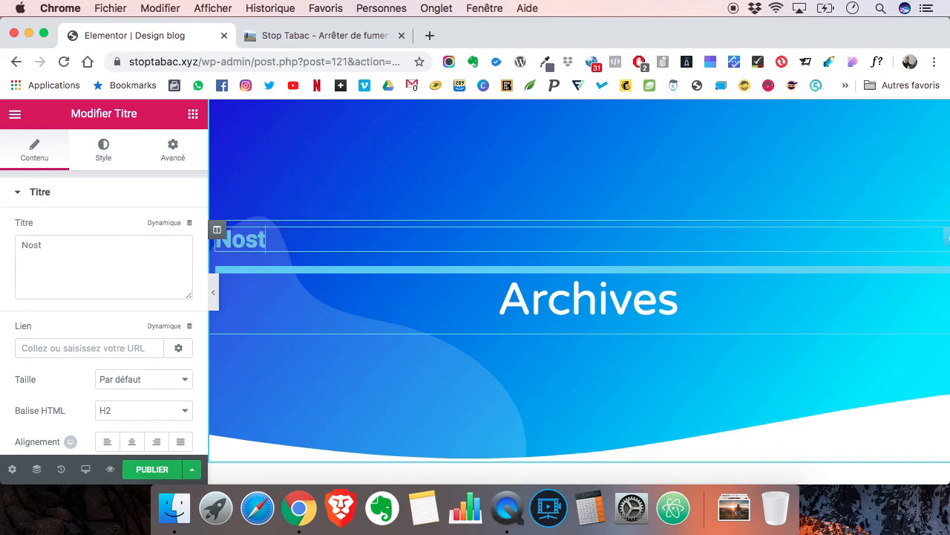
{"action": "key", "text": "BackSpace"}
{"action": "key", "text": "BackSpace"}
{"action": "key", "text": "BackSpace"}
{"action": "key", "text": "BackSpace"}
{"action": "key", "text": "BackSpace"}
{"action": "key", "text": "BackSpace"}
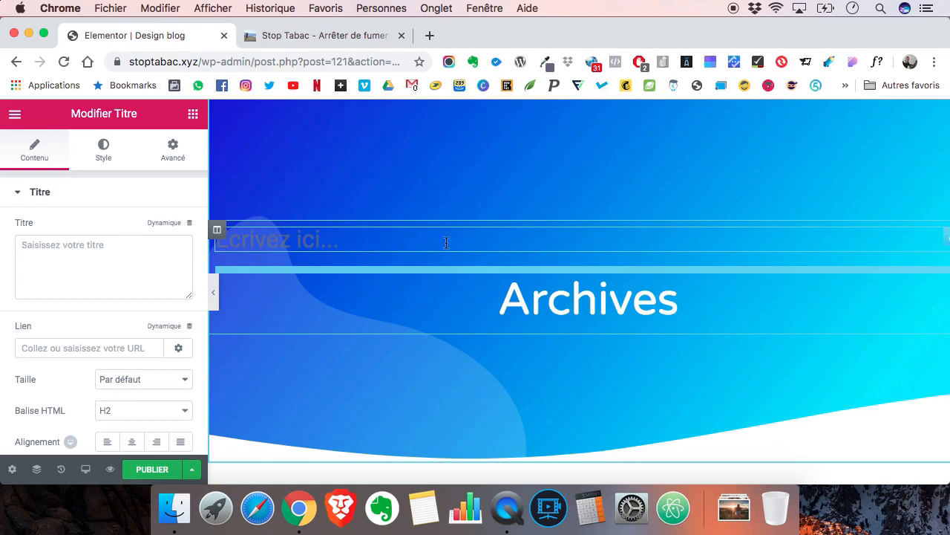
{"action": "type", "text": "Nos conse"}
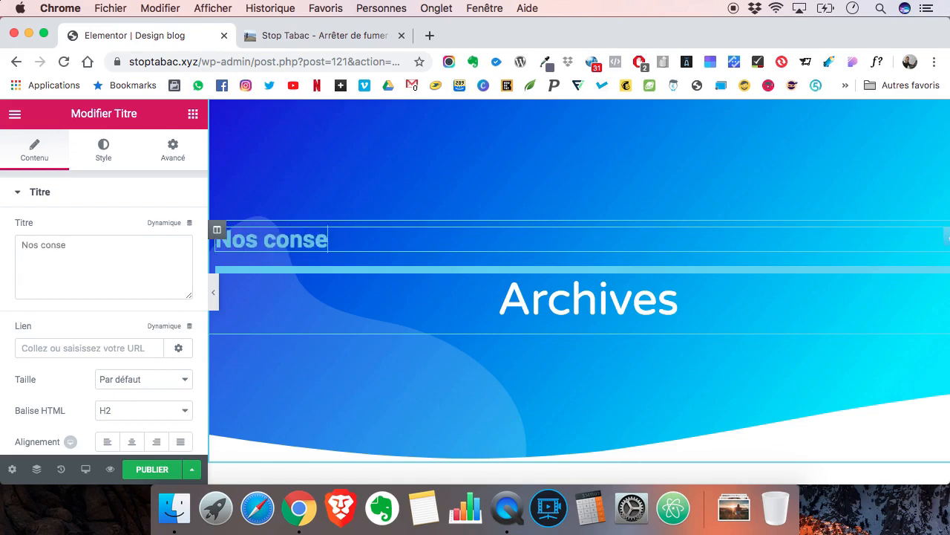
{"action": "type", "text": "ils pour a"}
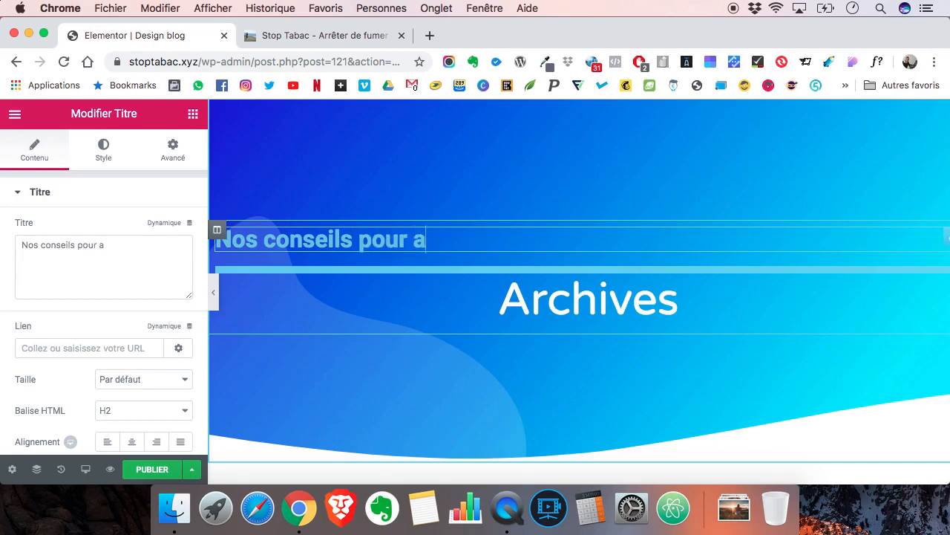
{"action": "type", "text": "rrête"}
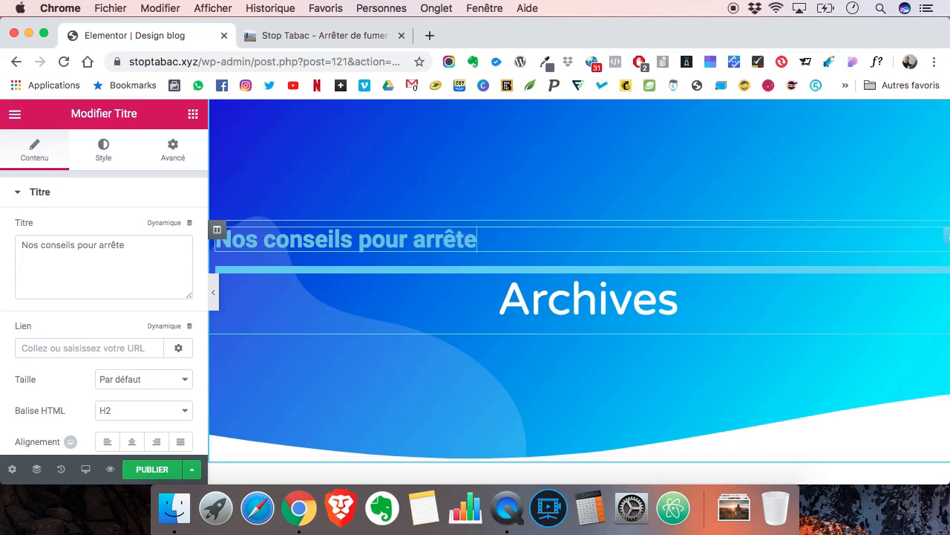
{"action": "type", "text": "r de fumer"}
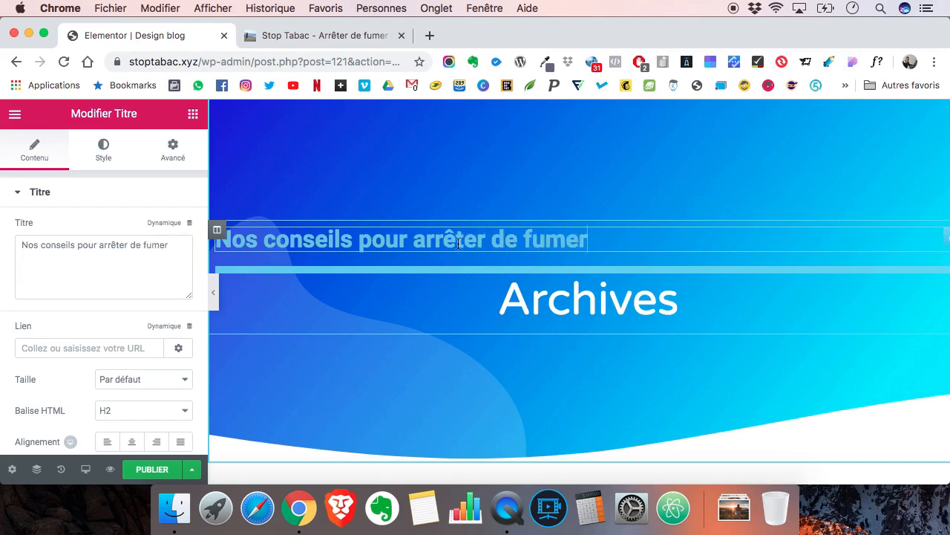
- Delete the Archives title widget below the new heading
{"action": "right_click", "coordinate": [584, 296]}
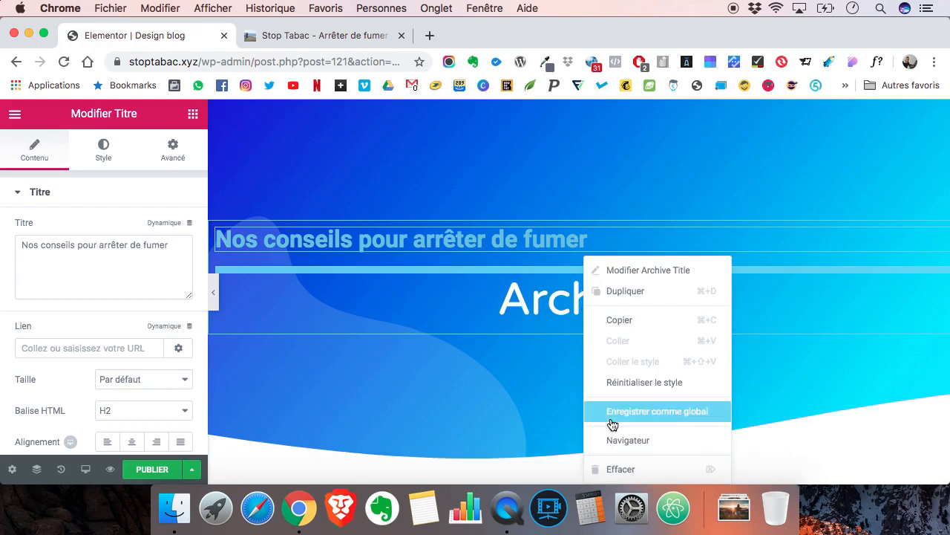
{"action": "left_click", "coordinate": [618, 468]}
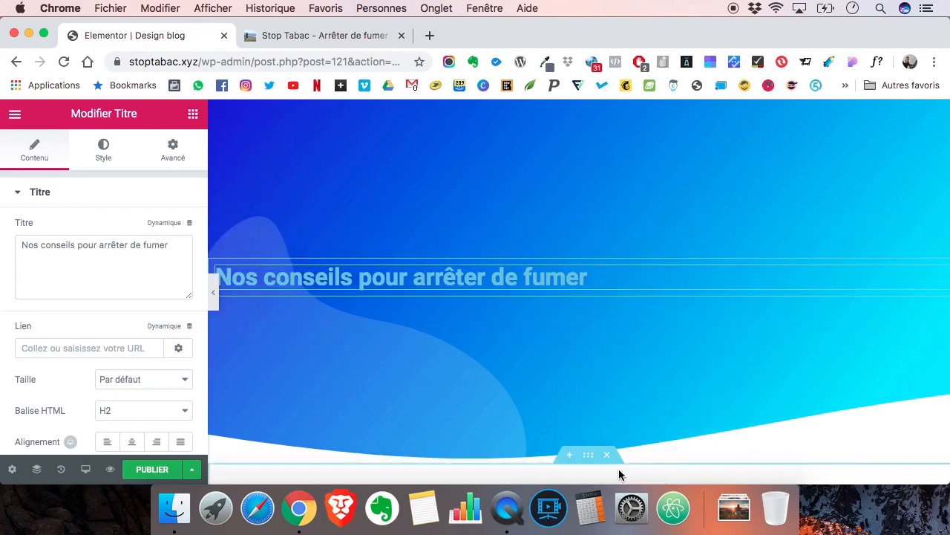
- Set the text colour of the heading "Nos conseils pour arrêter de fumer" to the preset blue #3777ff
{"action": "triple_click", "coordinate": [508, 276]}
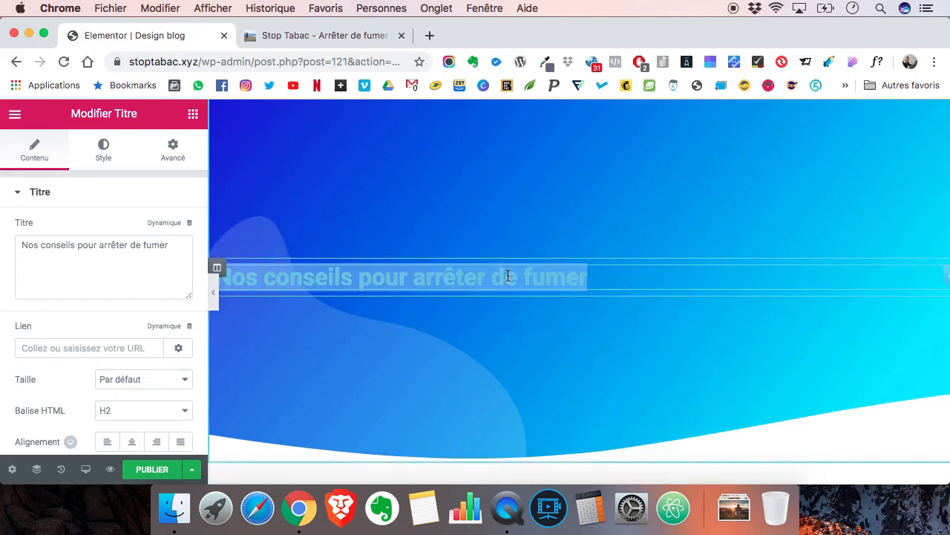
{"action": "left_click", "coordinate": [104, 148]}
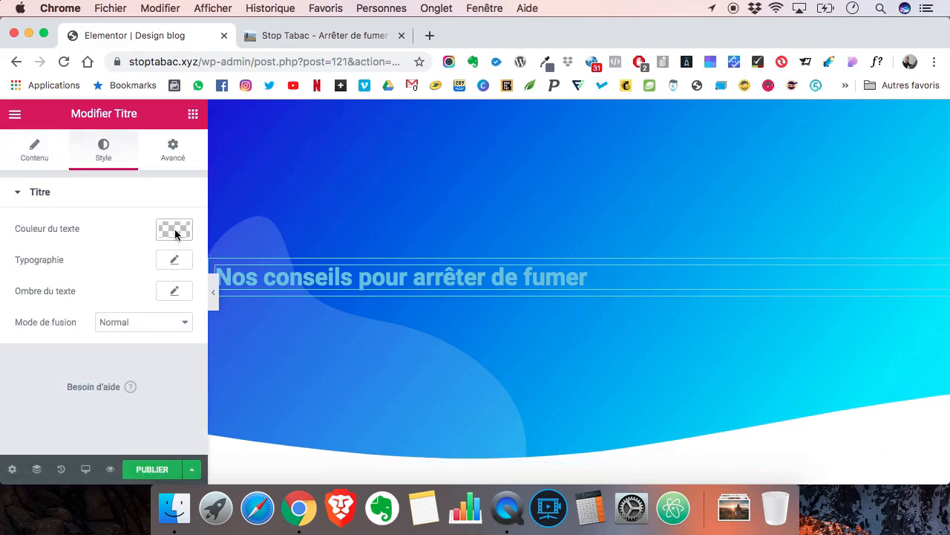
{"action": "left_click", "coordinate": [174, 231]}
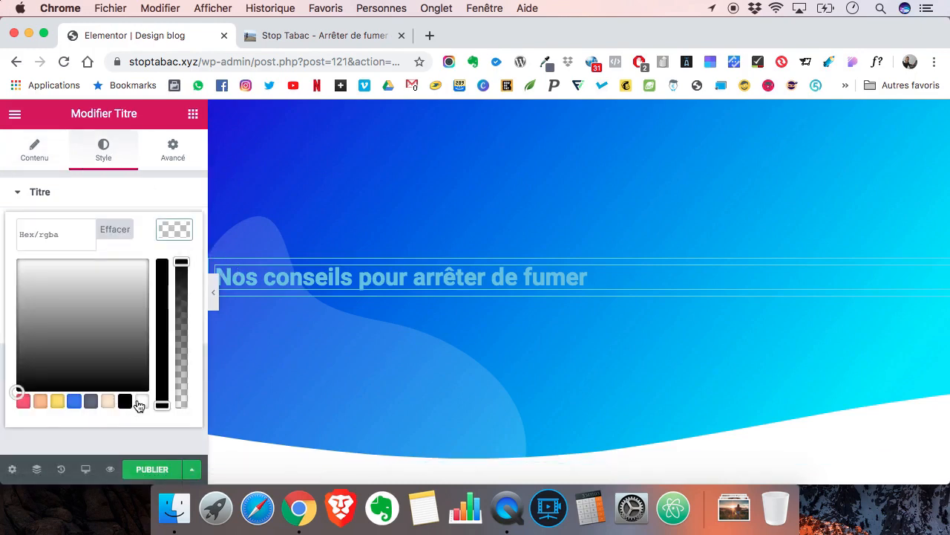
{"action": "left_click", "coordinate": [74, 401]}
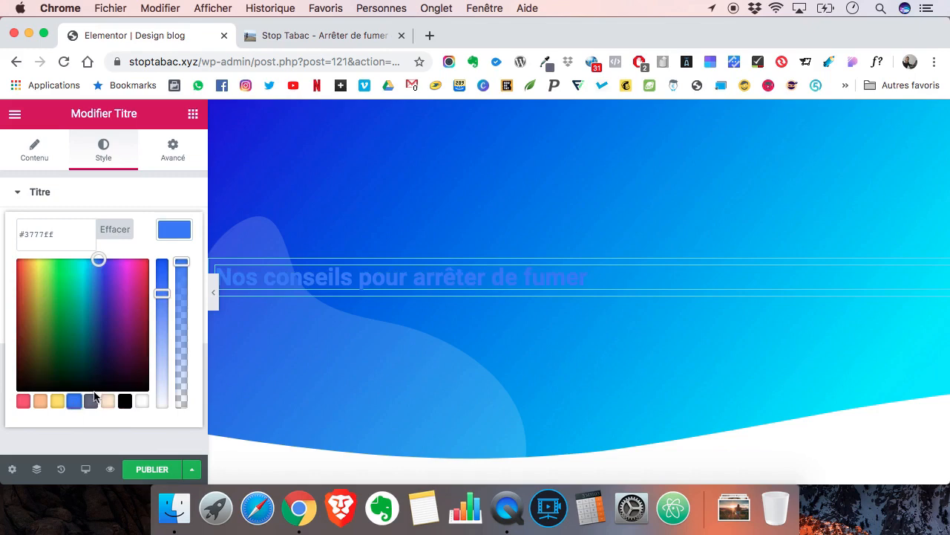
- Change the header section's background gradient to orange #ffbe86 as first colour and yellow #ffe156 as second colour
{"action": "scroll", "coordinate": [505, 201], "scroll_direction": "up", "scroll_amount": 2}
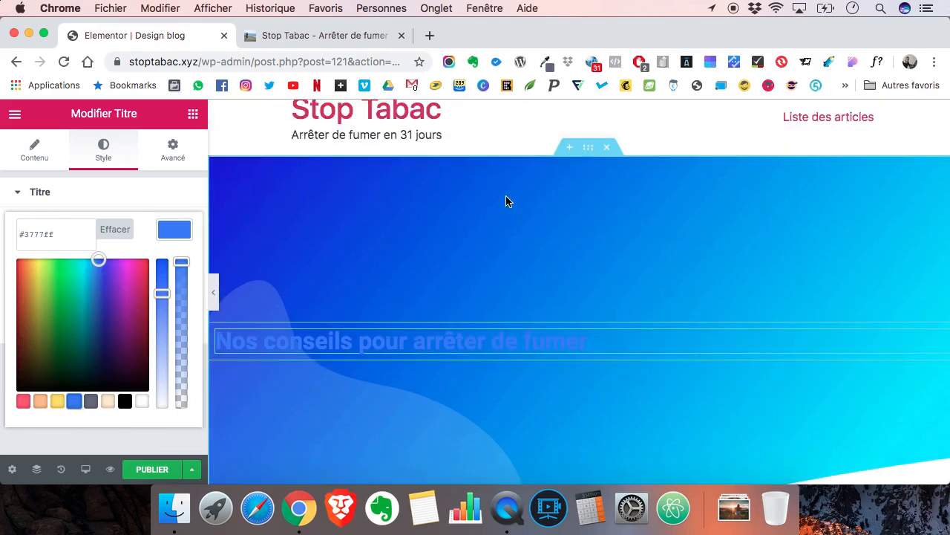
{"action": "left_click", "coordinate": [587, 148]}
{"action": "left_click", "coordinate": [109, 158]}
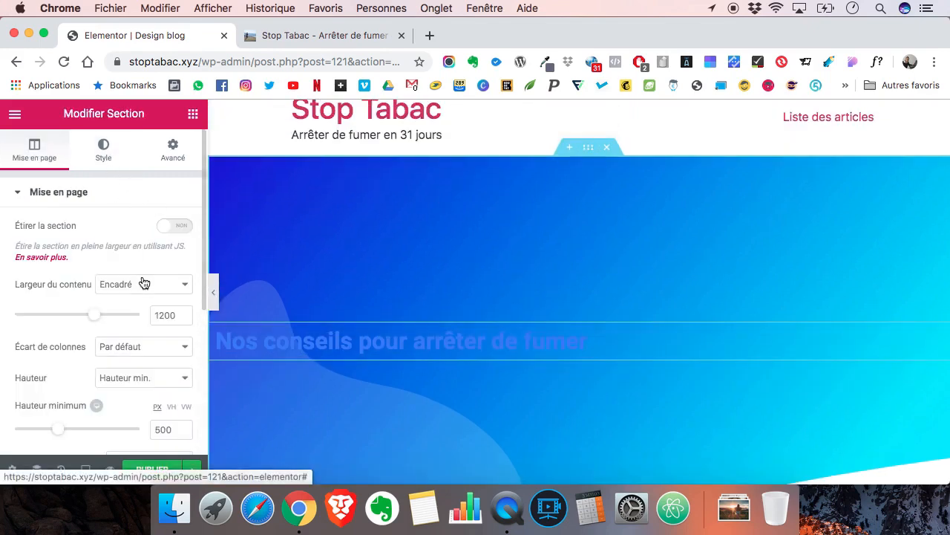
{"action": "left_click", "coordinate": [166, 300]}
{"action": "scroll", "coordinate": [104, 339], "scroll_direction": "down", "scroll_amount": 3}
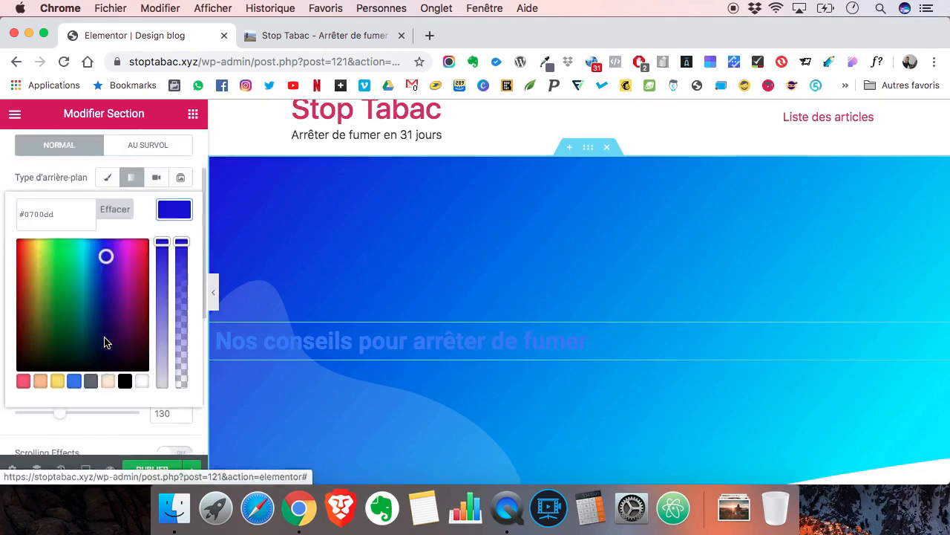
{"action": "left_click", "coordinate": [40, 339]}
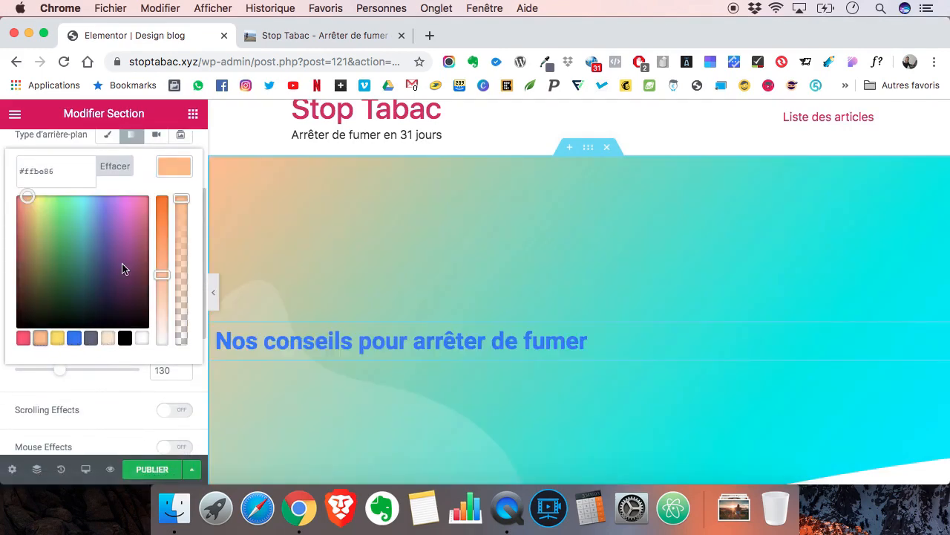
{"action": "left_click", "coordinate": [169, 163]}
{"action": "left_click", "coordinate": [171, 245]}
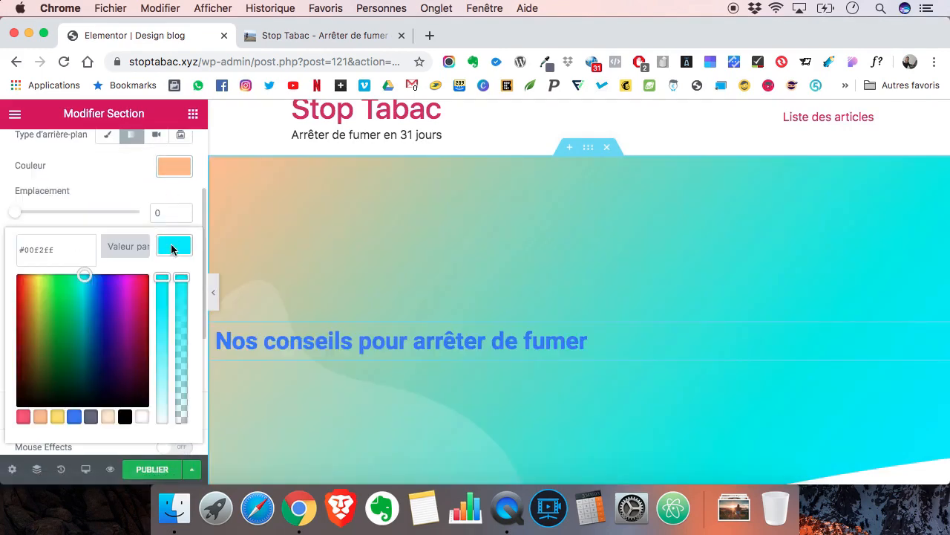
{"action": "left_click", "coordinate": [58, 417]}
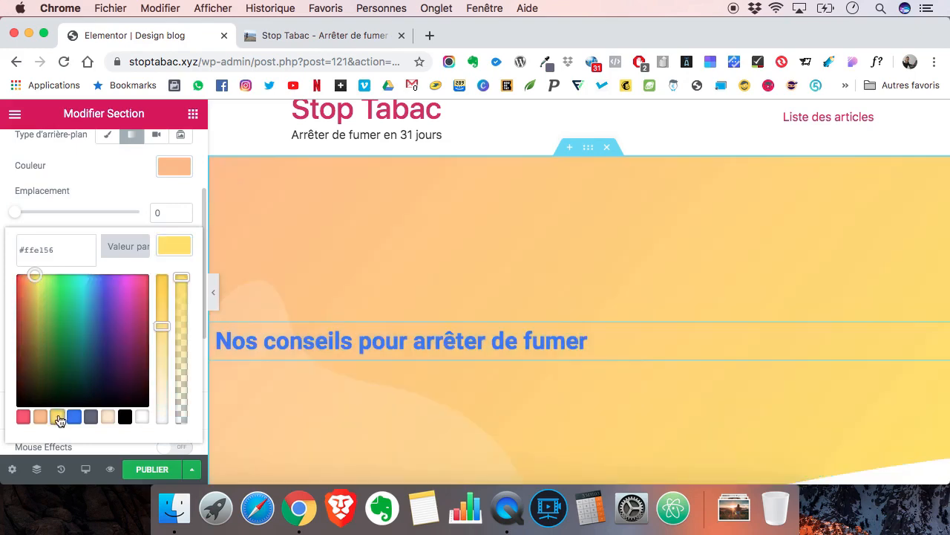
- Review the header section's two gradient colours and bring up the style settings of the heading
{"action": "left_click", "coordinate": [173, 165]}
{"action": "scroll", "coordinate": [542, 204], "scroll_direction": "up", "scroll_amount": 1}
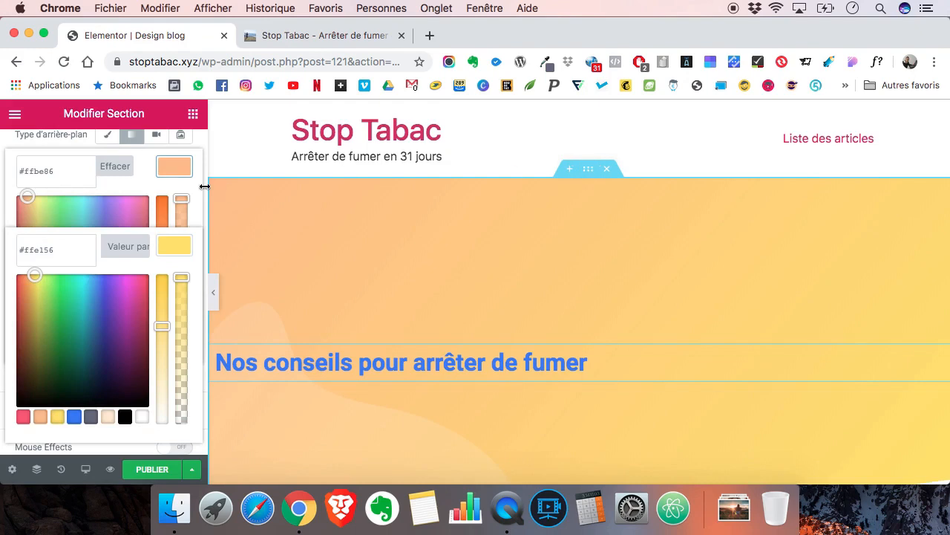
{"action": "left_click", "coordinate": [175, 247]}
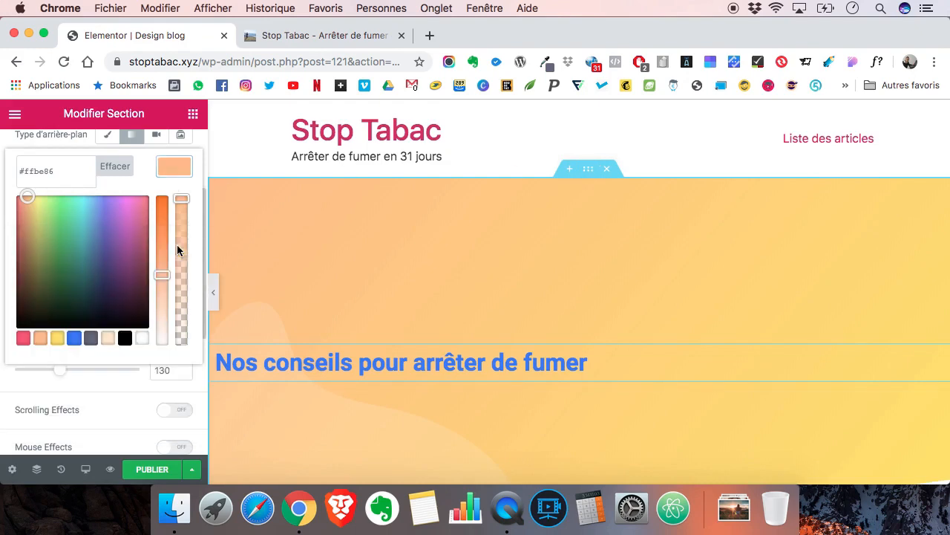
{"action": "left_click", "coordinate": [174, 173]}
{"action": "scroll", "coordinate": [173, 178], "scroll_direction": "up", "scroll_amount": 3}
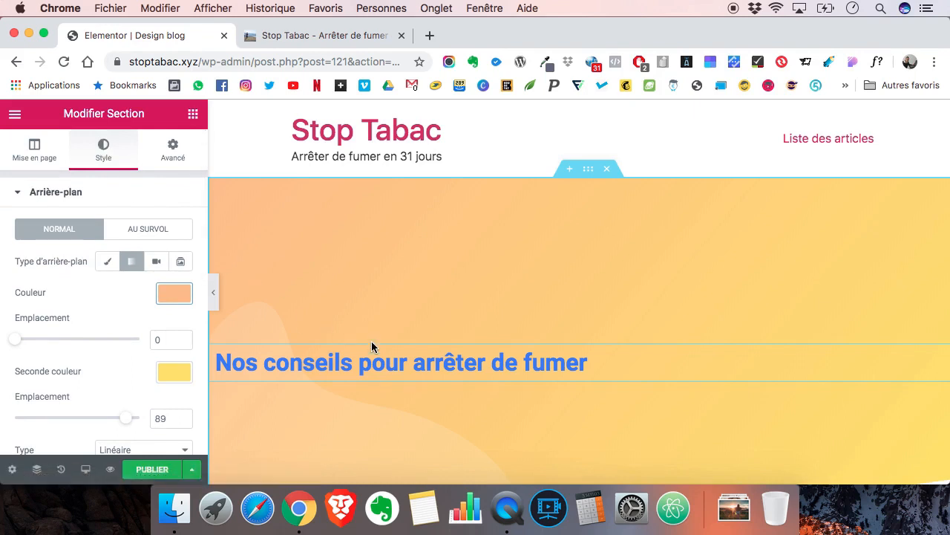
{"action": "left_click", "coordinate": [371, 362]}
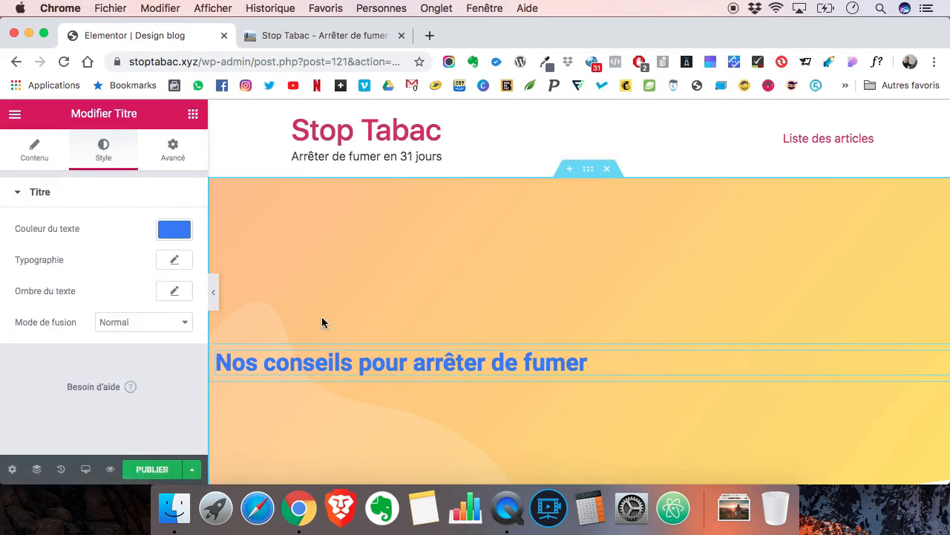